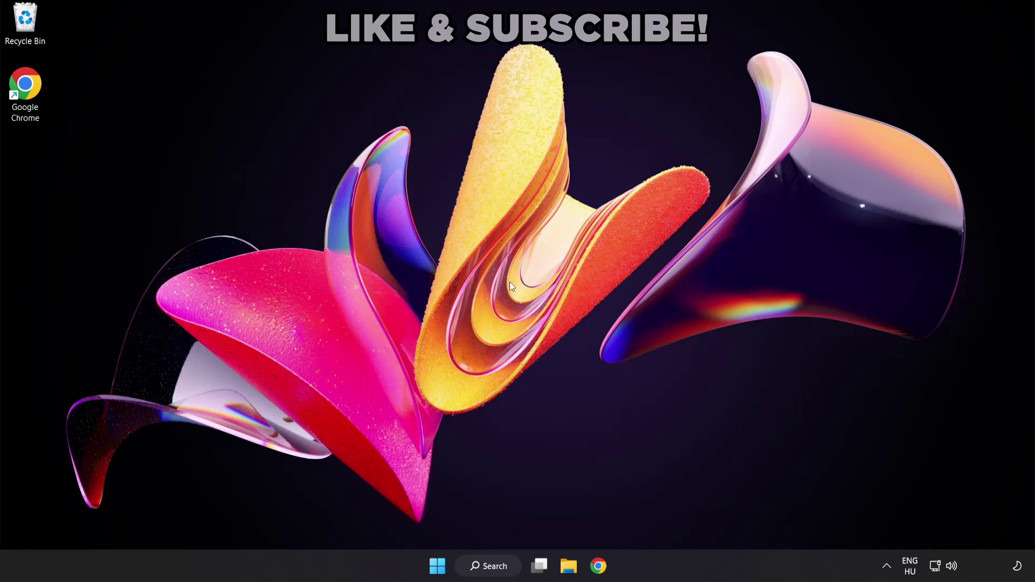
Step: Bring up Windows Search from the taskbar to look for Device Manager
{"action": "left_click", "coordinate": [501, 572]}
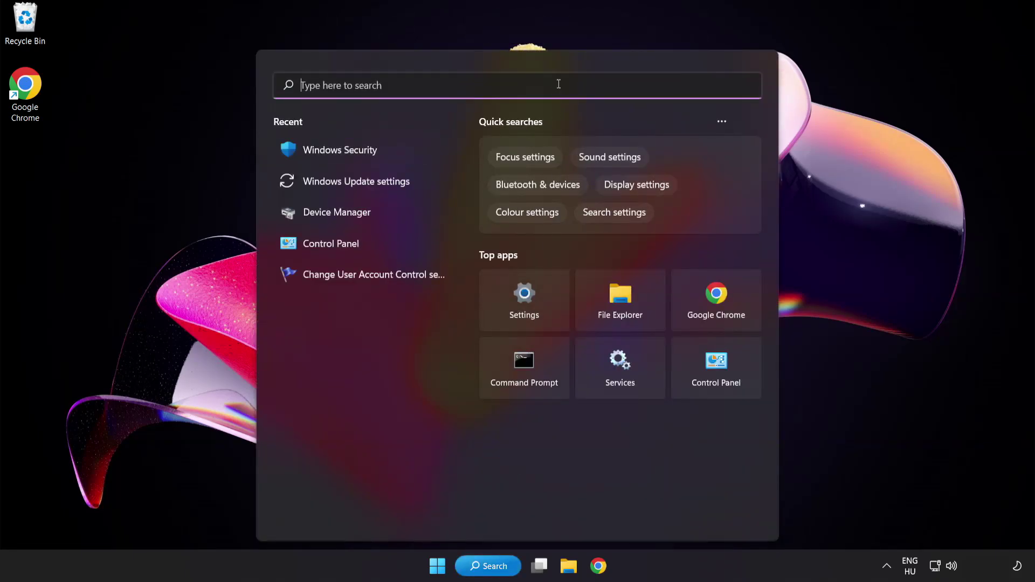
{"action": "type", "text": "device ma"}
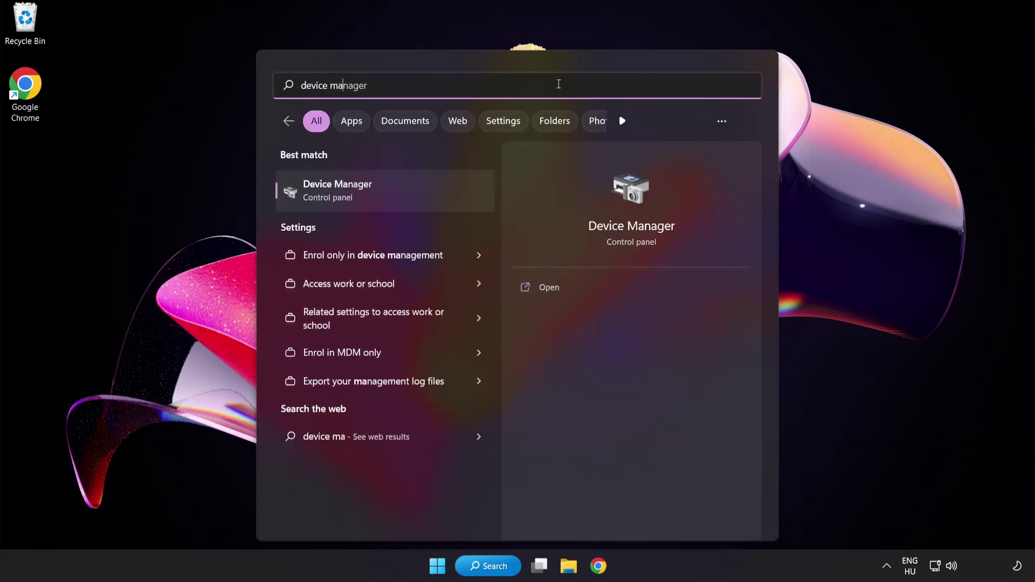
{"action": "type", "text": "nager"}
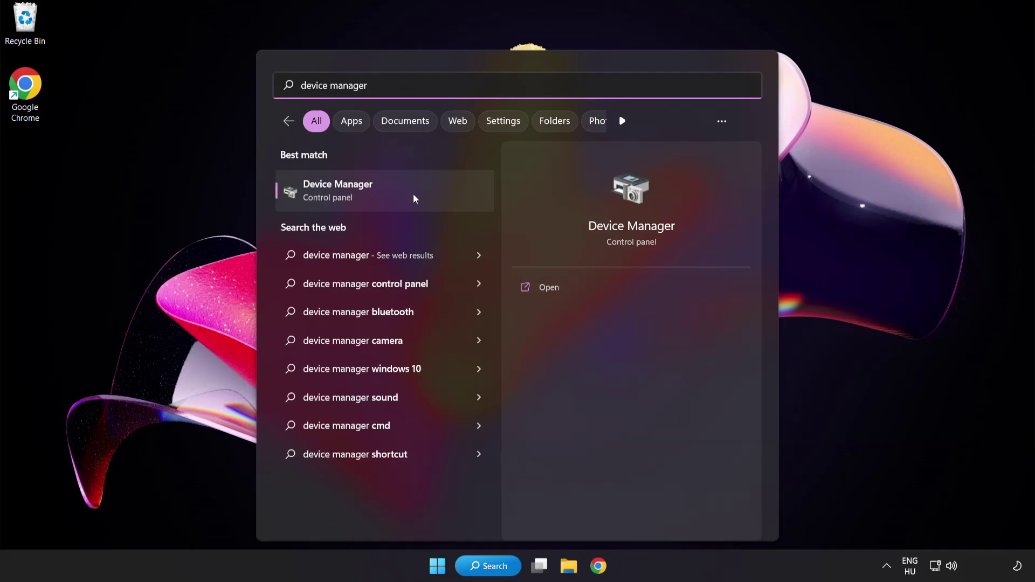
Step: Launch Device Manager and expand Display adapters to reach the VMware SVGA 3D adapter's actions
{"action": "left_click", "coordinate": [414, 193]}
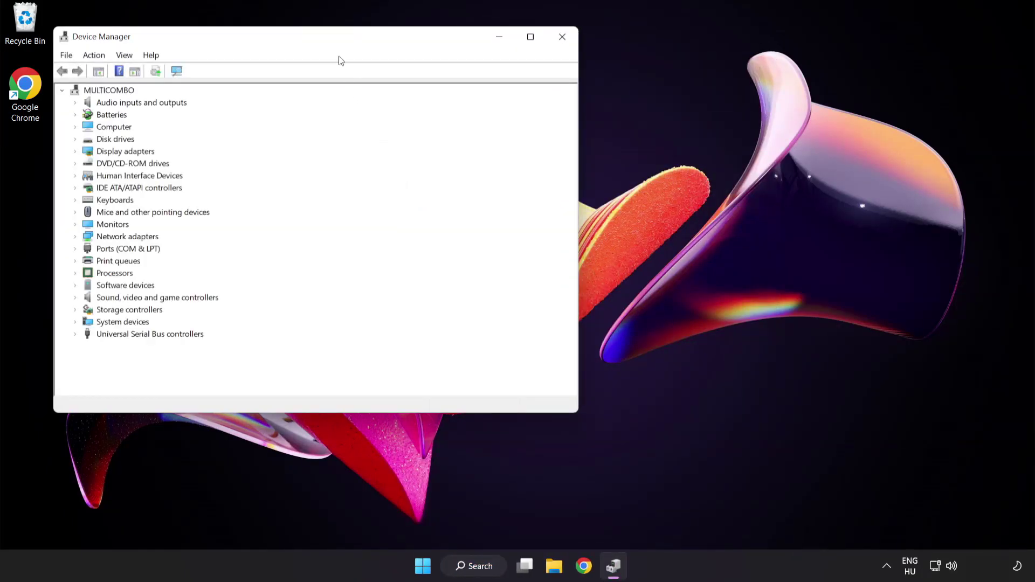
{"action": "left_click_drag", "start_coordinate": [333, 41], "coordinate": [506, 106]}
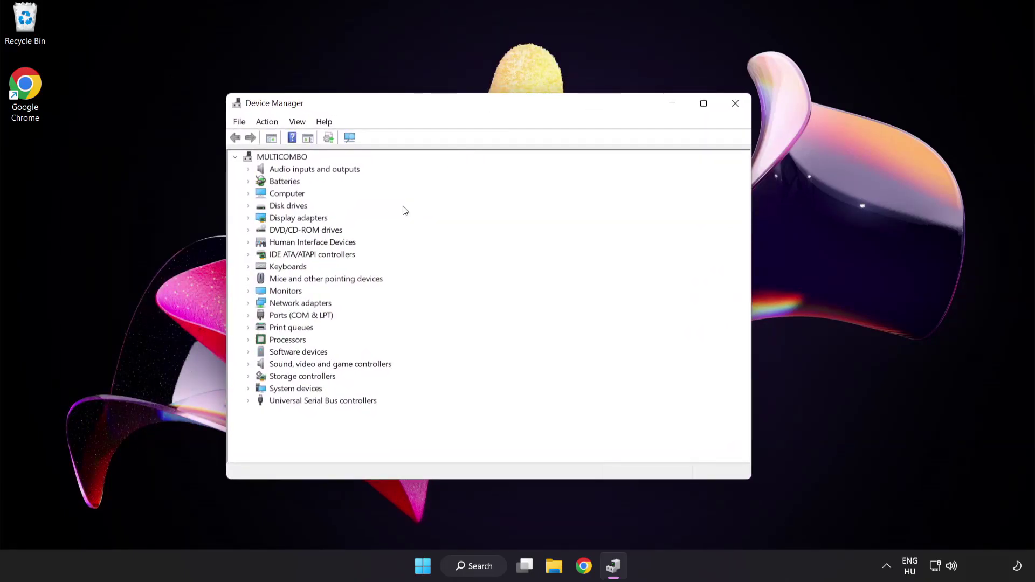
{"action": "left_click", "coordinate": [319, 222]}
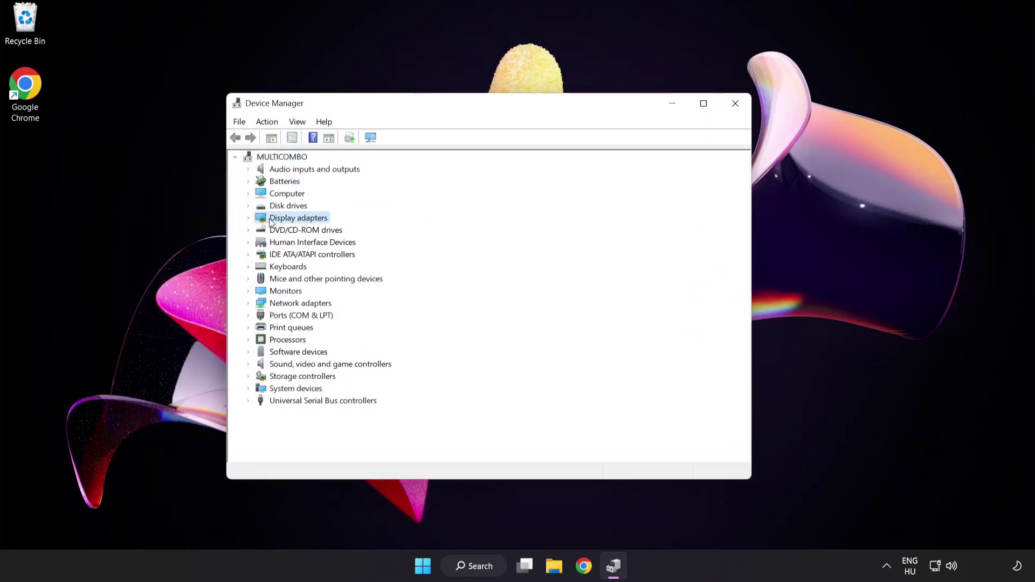
{"action": "left_click", "coordinate": [250, 223]}
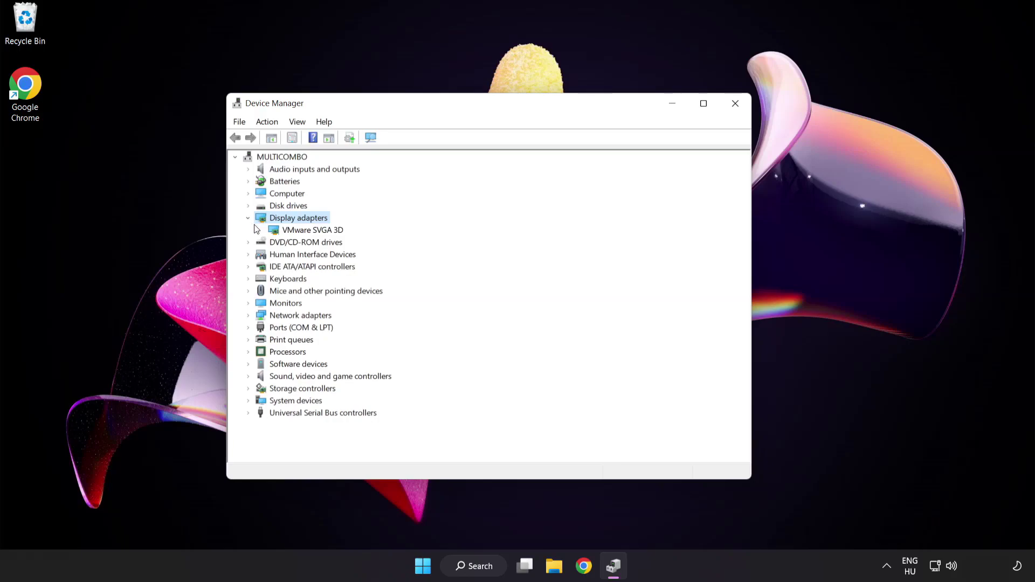
{"action": "left_click", "coordinate": [273, 234]}
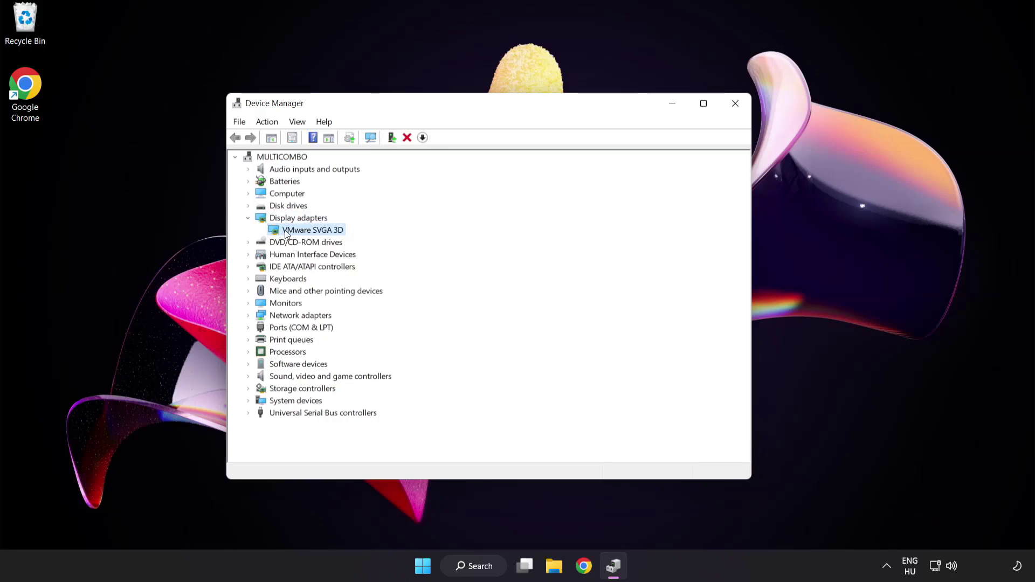
{"action": "right_click", "coordinate": [304, 231]}
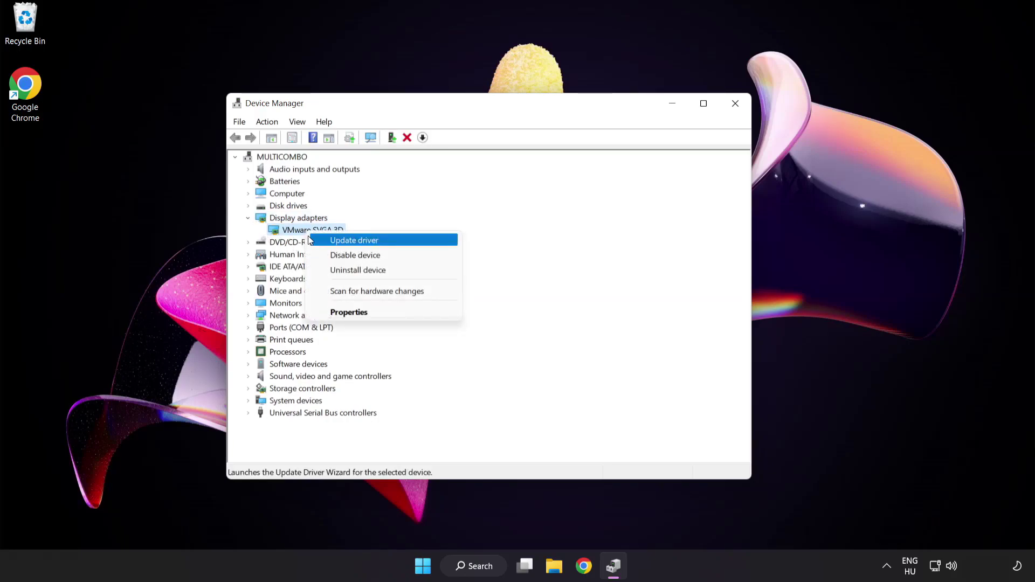
Step: Search automatically for a newer VMware SVGA 3D driver, dismiss the already-installed result and close Device Manager
{"action": "left_click", "coordinate": [401, 241]}
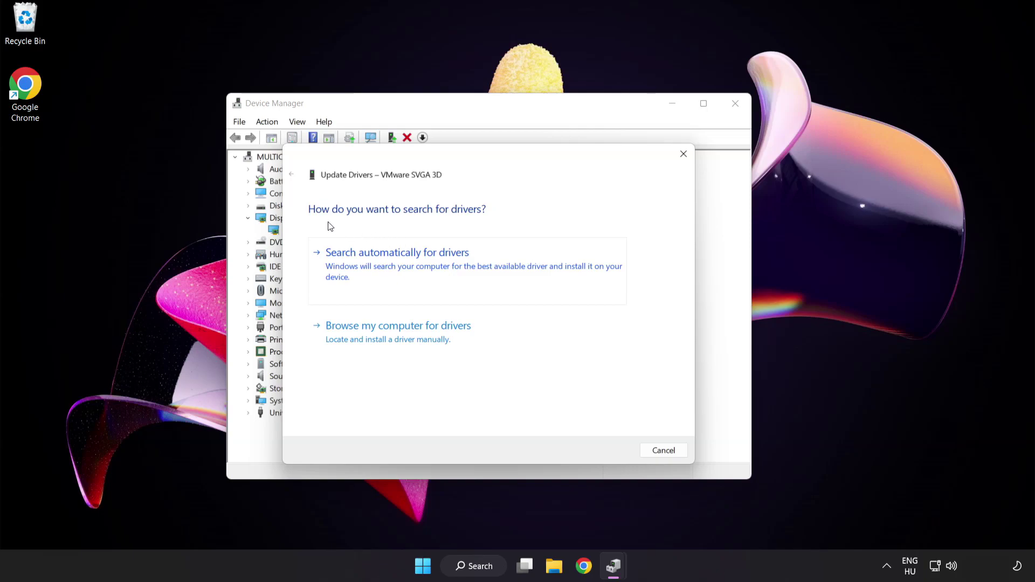
{"action": "left_click", "coordinate": [453, 267]}
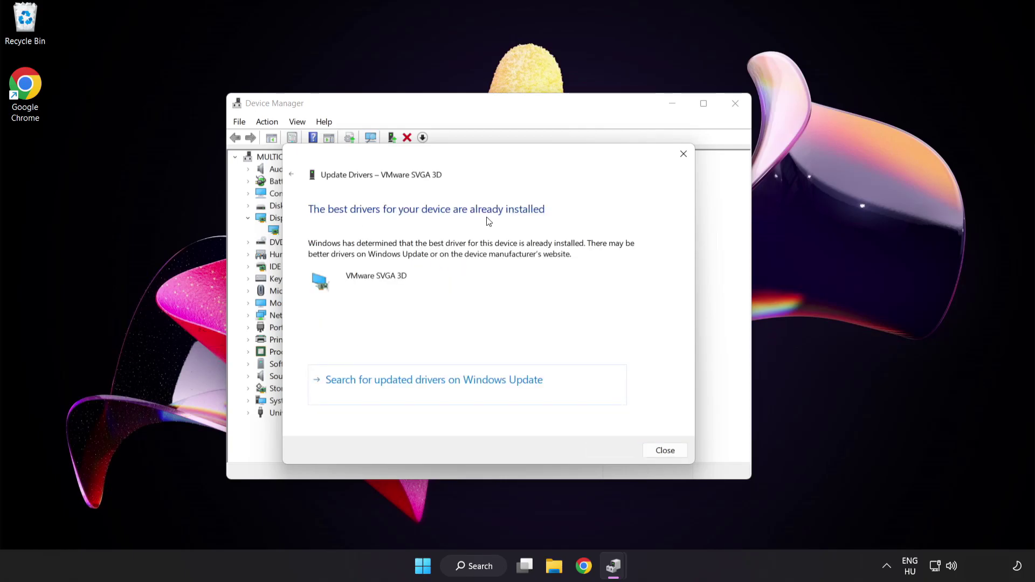
{"action": "left_click", "coordinate": [663, 455]}
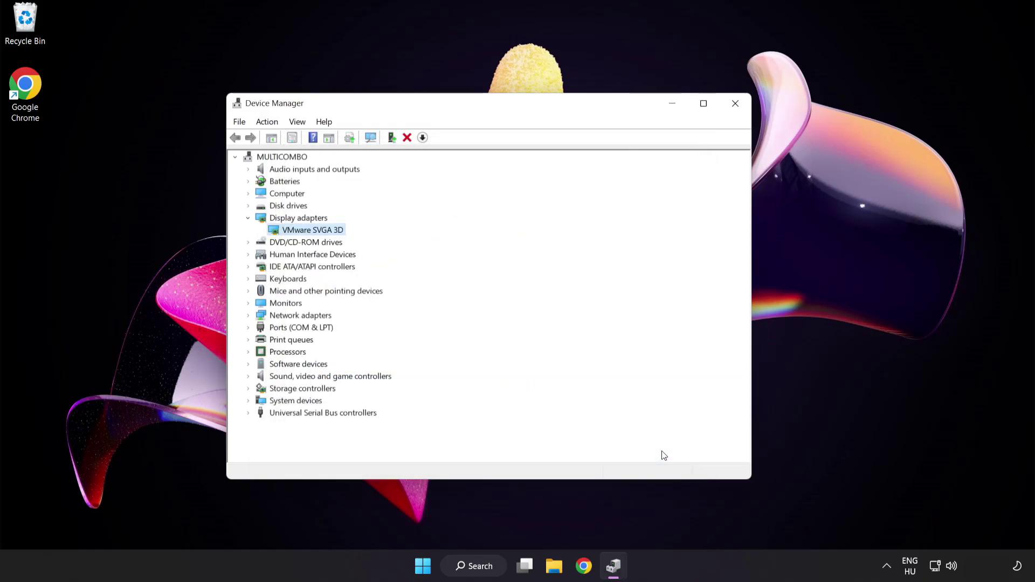
{"action": "left_click", "coordinate": [736, 105]}
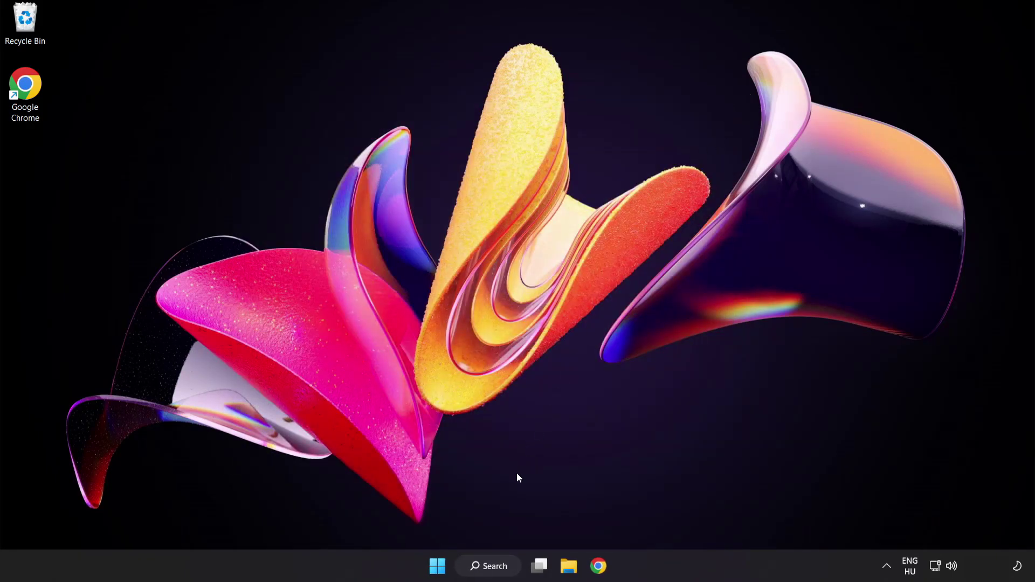
Step: Bring up Windows Search again to look for Windows Update settings
{"action": "left_click", "coordinate": [501, 570]}
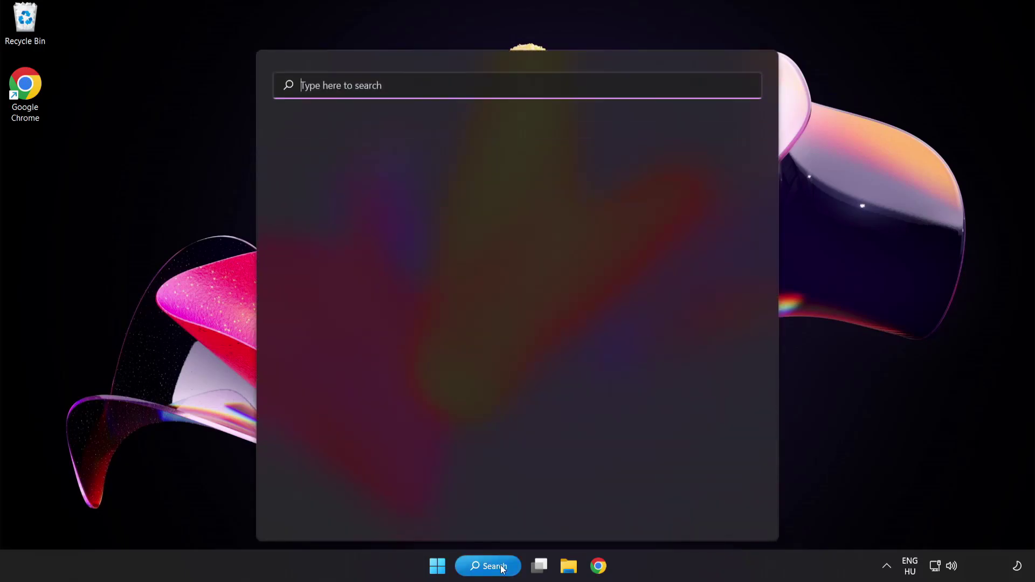
{"action": "type", "text": "u"}
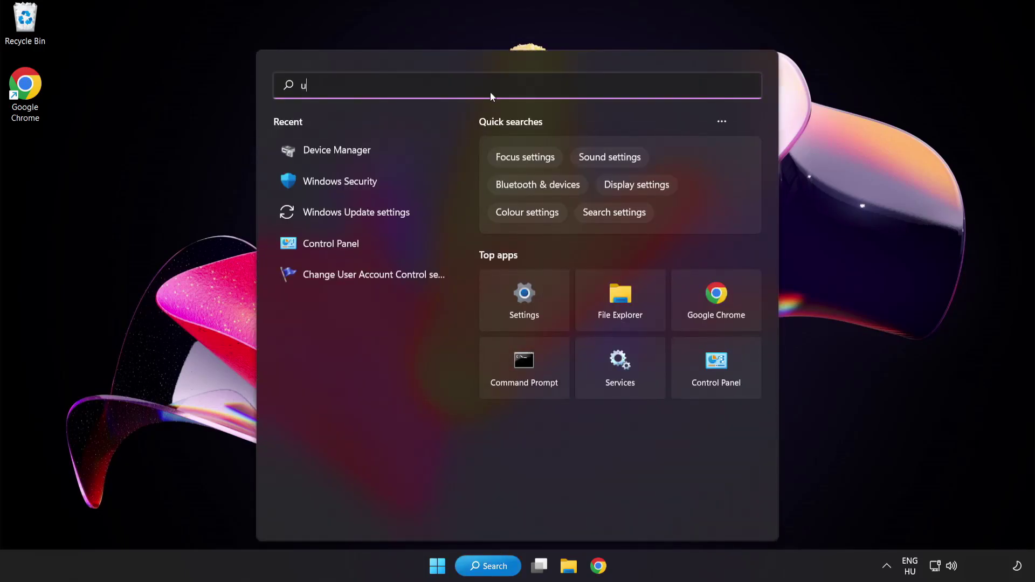
{"action": "type", "text": "pdate"}
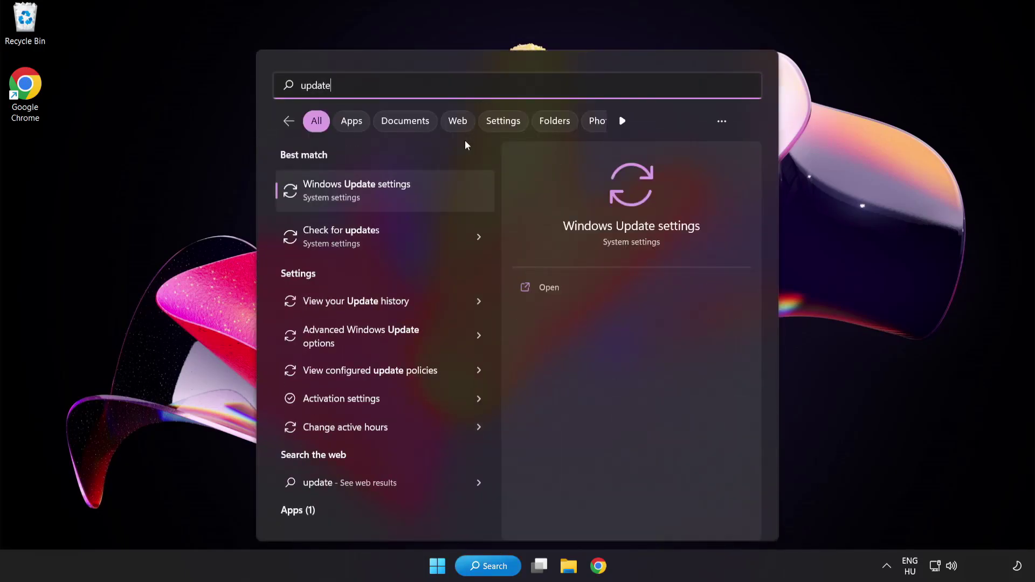
Step: Run a Windows Update check, see it reports up to date, and close Settings
{"action": "left_click", "coordinate": [396, 195]}
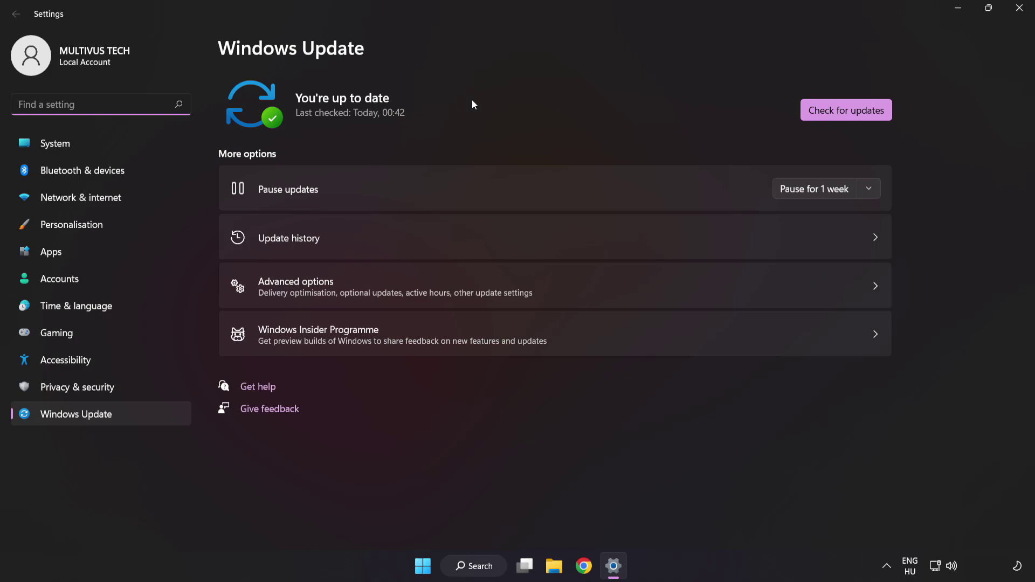
{"action": "left_click", "coordinate": [842, 116]}
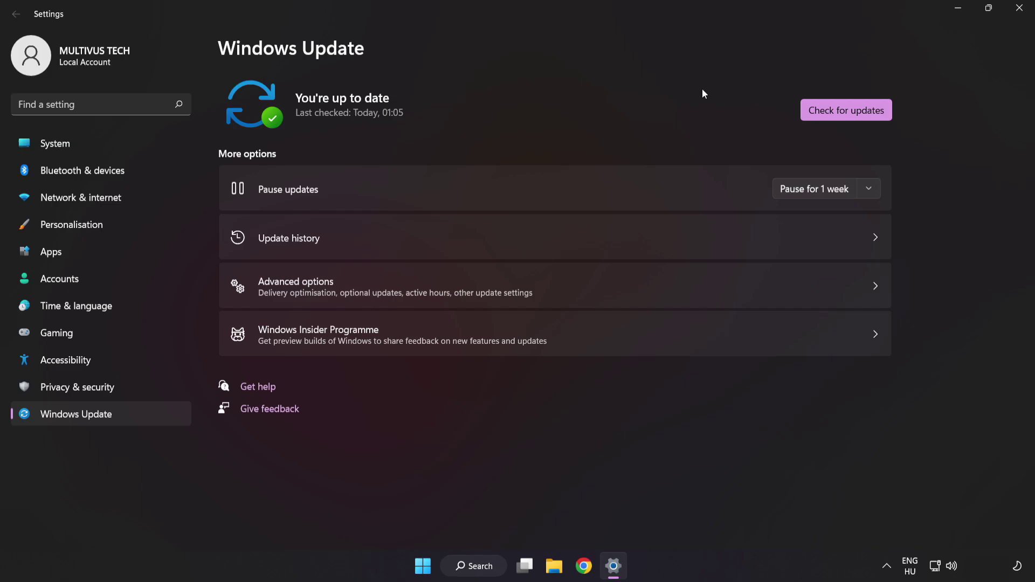
{"action": "left_click", "coordinate": [1018, 14]}
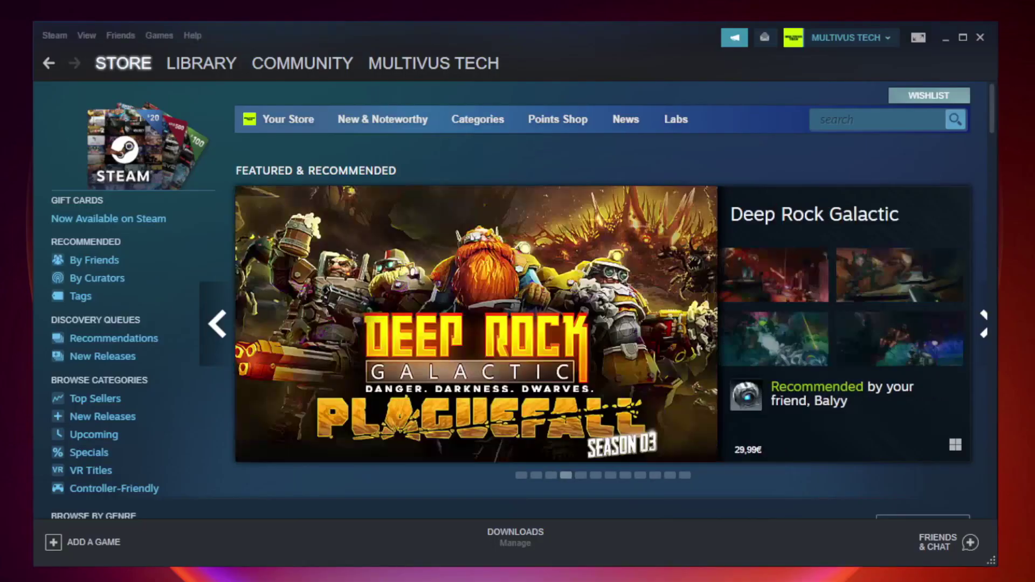
{"action": "mouse_move", "coordinate": [201, 63]}
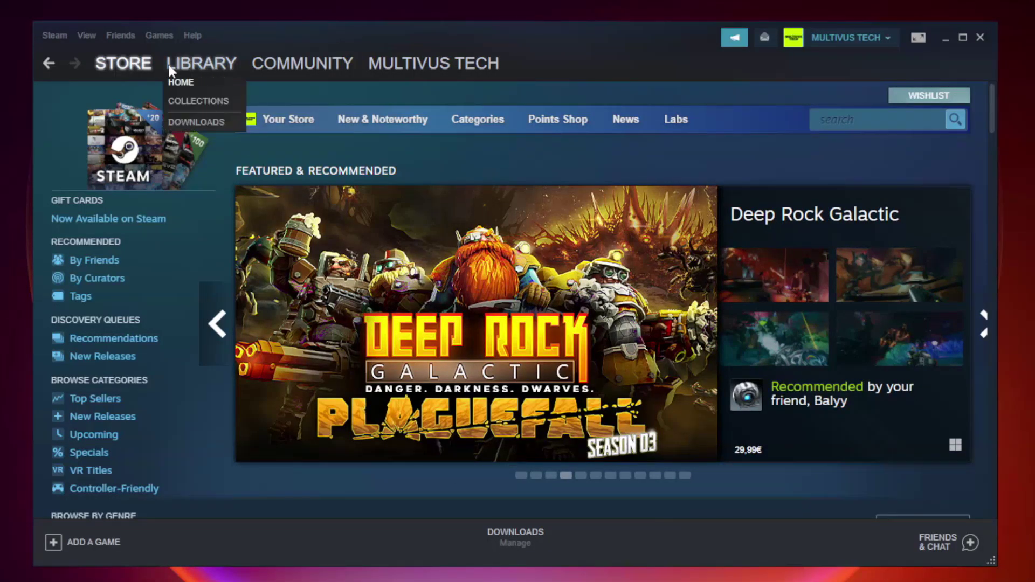
Step: From the Steam Library, bring up Properties for YOUR NOT WORKING GAME under Favorites
{"action": "left_click", "coordinate": [208, 69]}
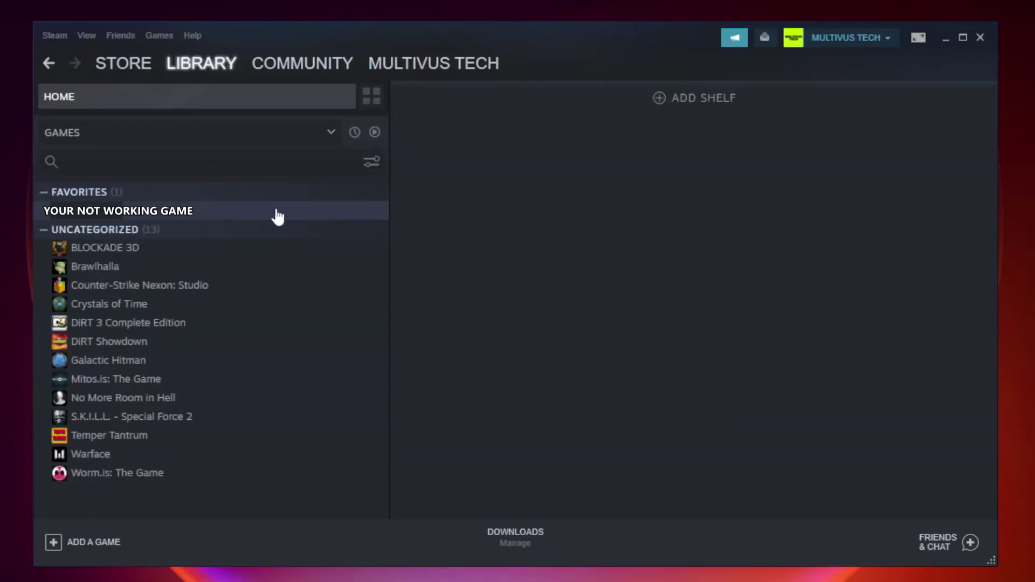
{"action": "right_click", "coordinate": [224, 215]}
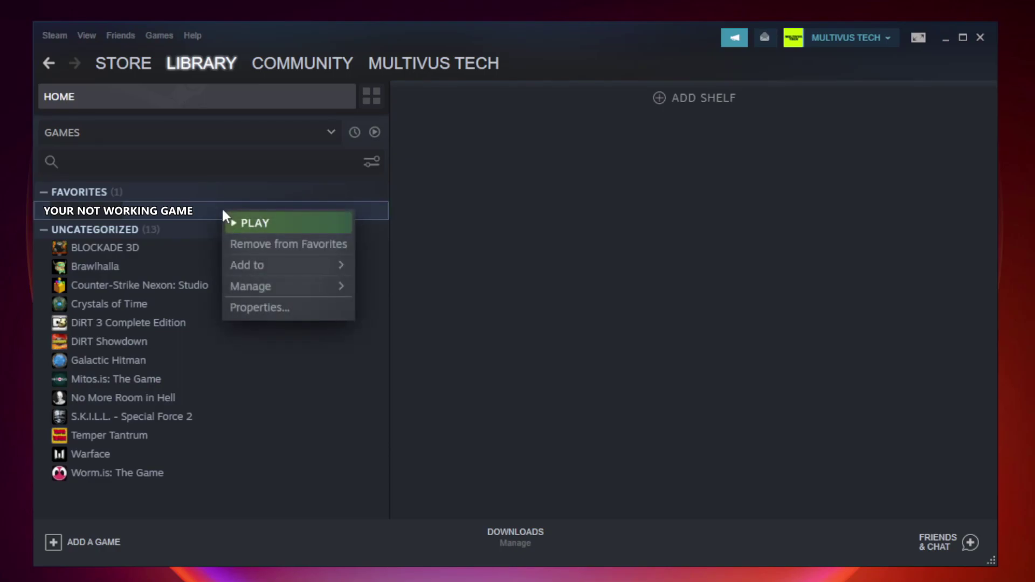
{"action": "left_click", "coordinate": [285, 310]}
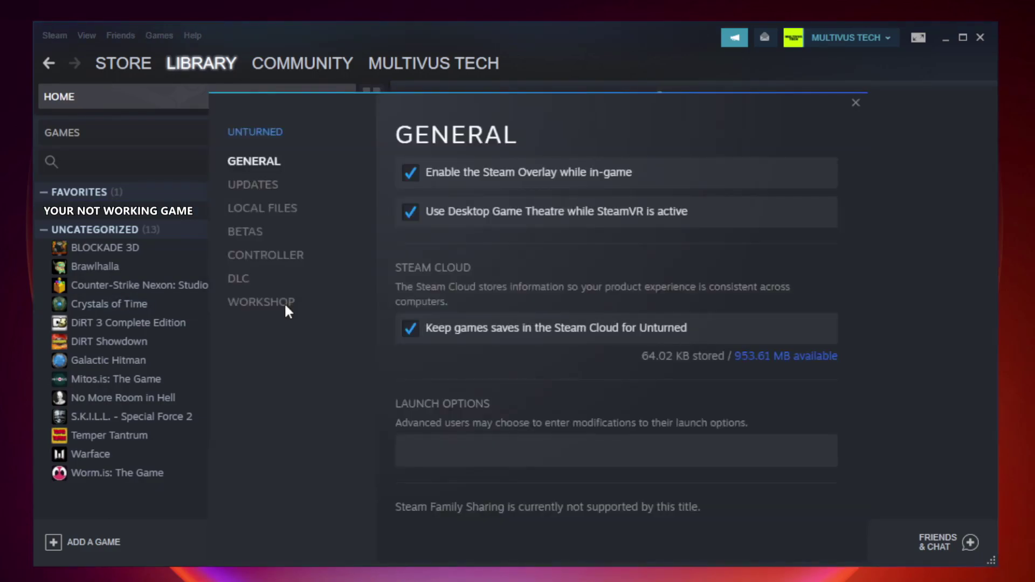
Step: Verify the integrity of the game's files from the Local Files settings
{"action": "left_click", "coordinate": [275, 219]}
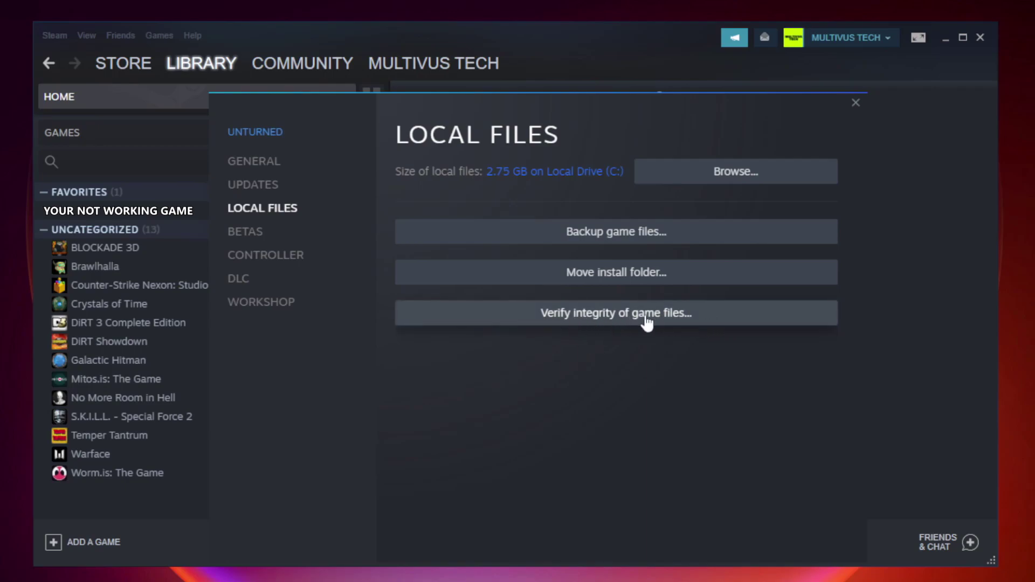
{"action": "left_click", "coordinate": [627, 322]}
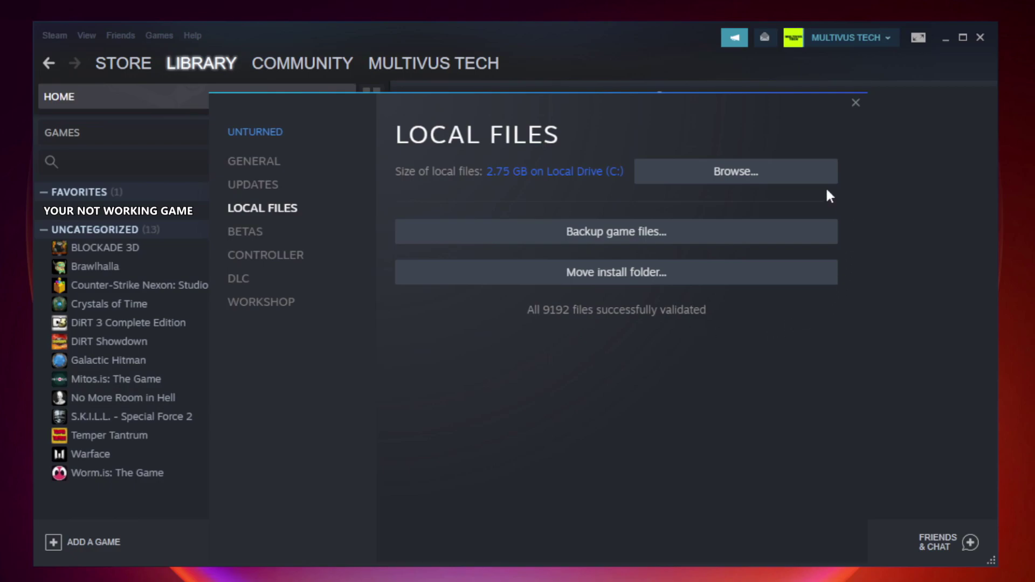
Step: Browse the game's install folder and bring up the YOUR NOT WORKING GAME shortcut's Properties, moved higher on screen
{"action": "left_click", "coordinate": [736, 172]}
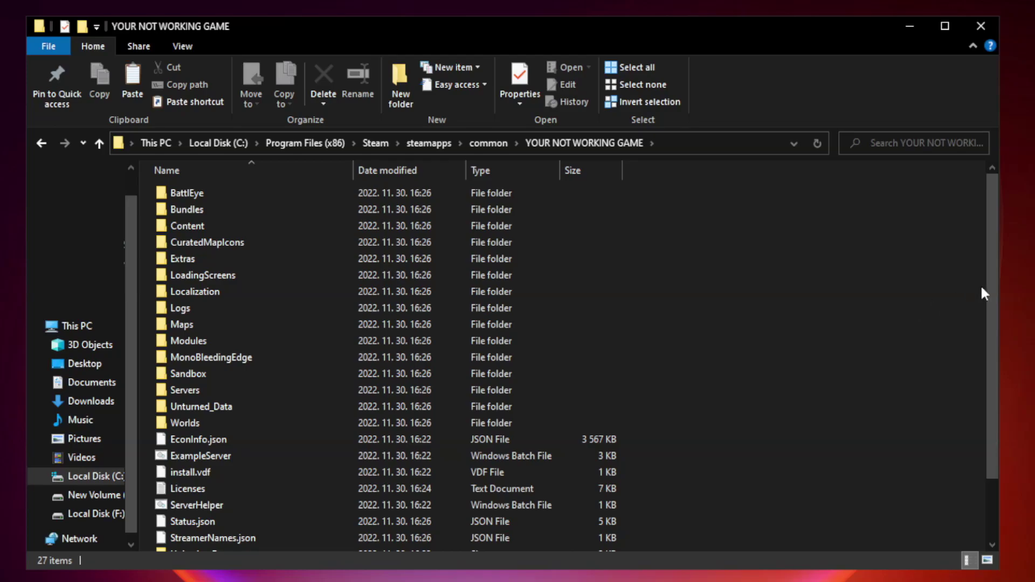
{"action": "left_click_drag", "start_coordinate": [993, 282], "coordinate": [994, 345]}
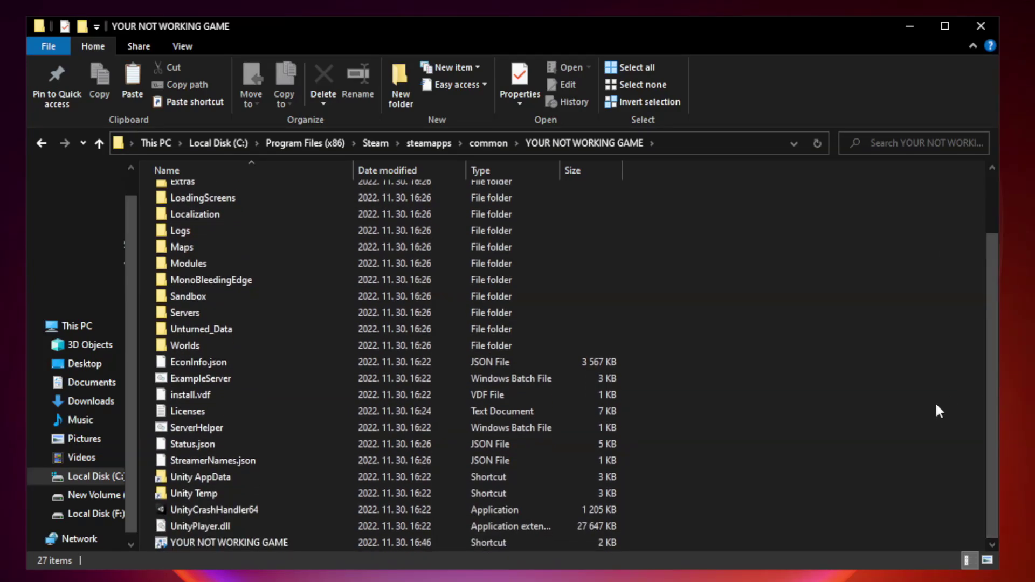
{"action": "left_click", "coordinate": [411, 542]}
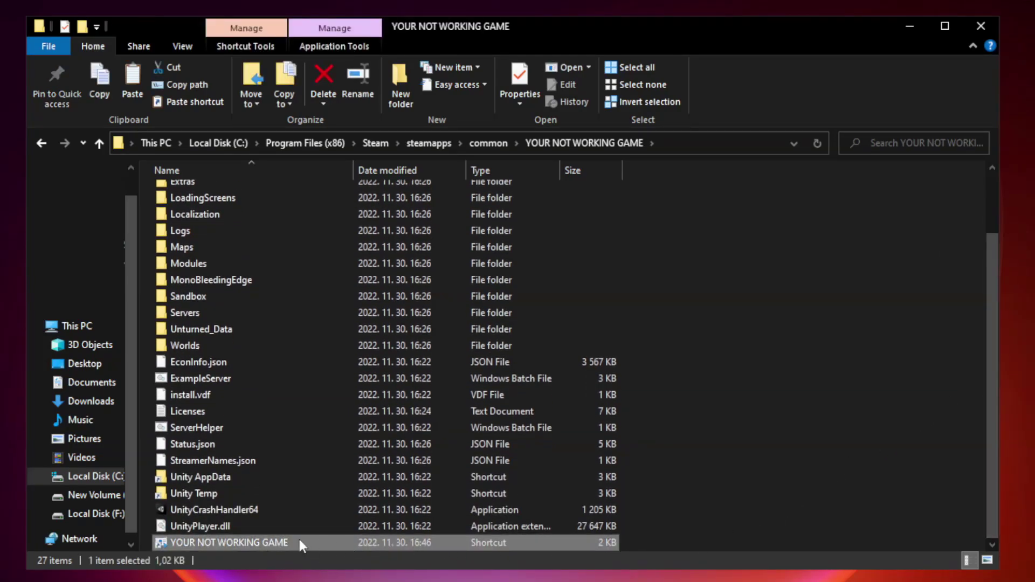
{"action": "right_click", "coordinate": [350, 539]}
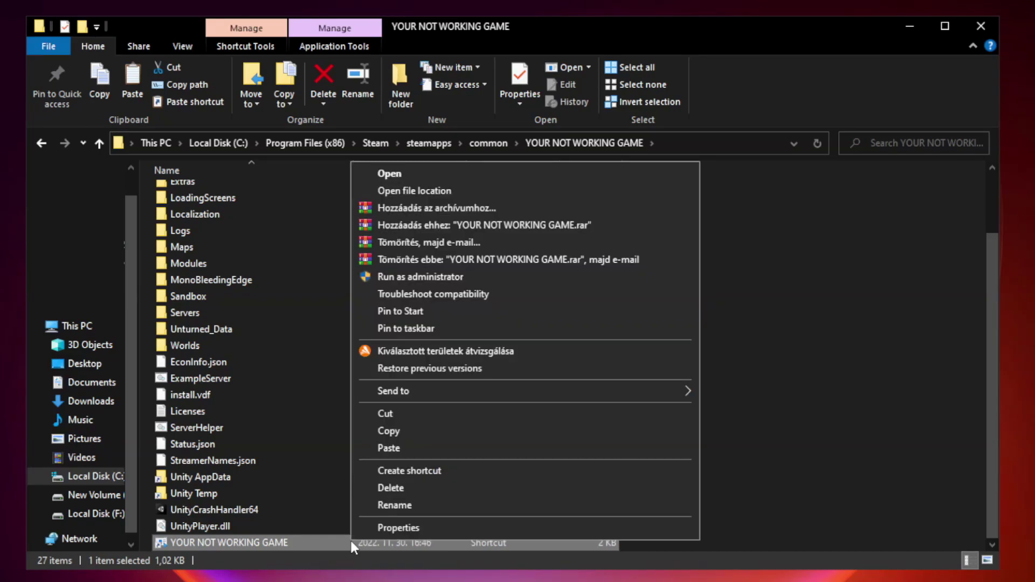
{"action": "left_click", "coordinate": [520, 528]}
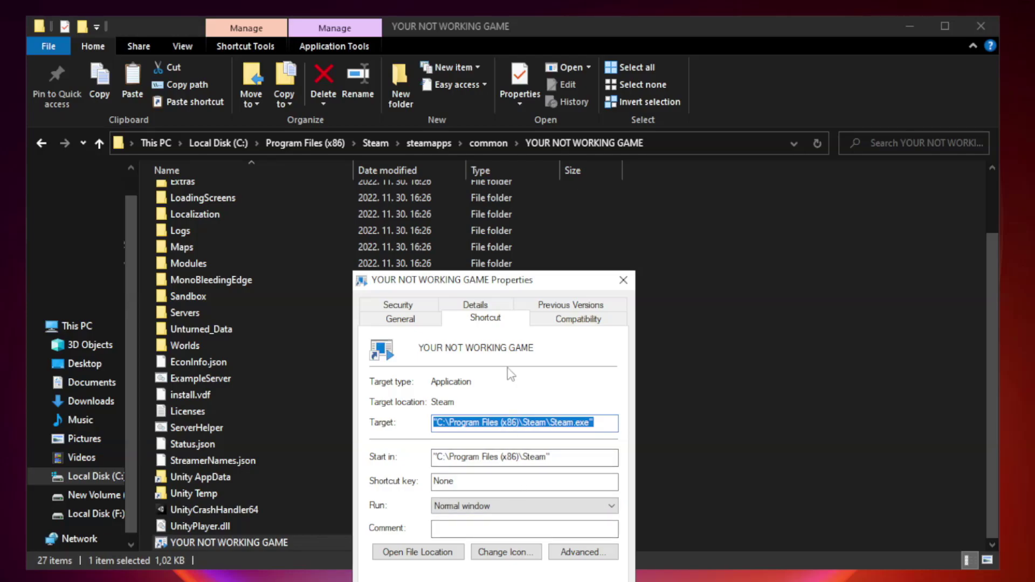
{"action": "mouse_move", "coordinate": [513, 285]}
{"action": "left_mouse_down"}
{"action": "mouse_move", "coordinate": [533, 139]}
{"action": "mouse_move", "coordinate": [513, 117]}
{"action": "left_mouse_up"}
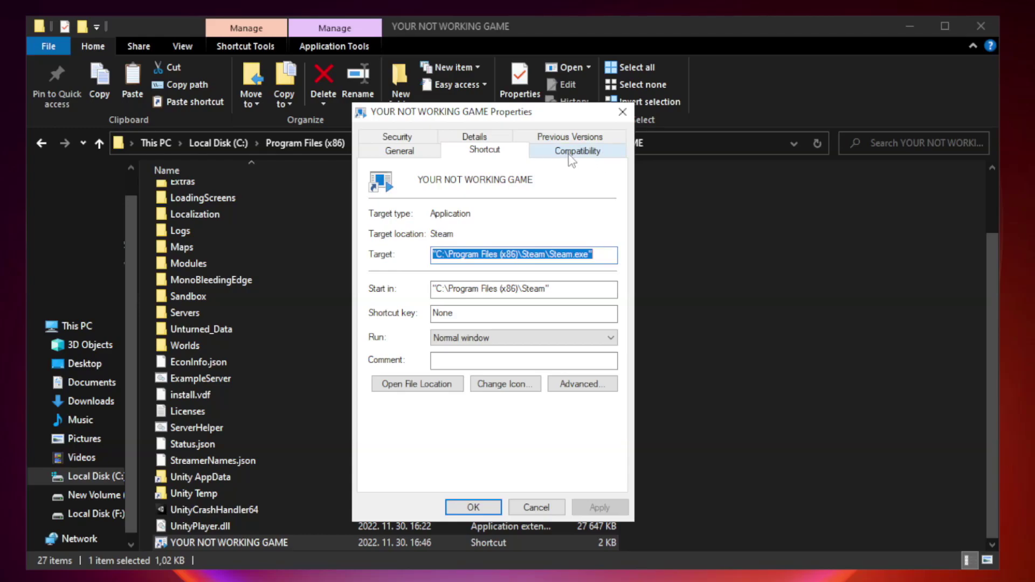
Step: Enable Windows 8 compatibility mode, disable fullscreen optimizations and run as administrator for the shortcut, then apply
{"action": "left_click", "coordinate": [575, 154]}
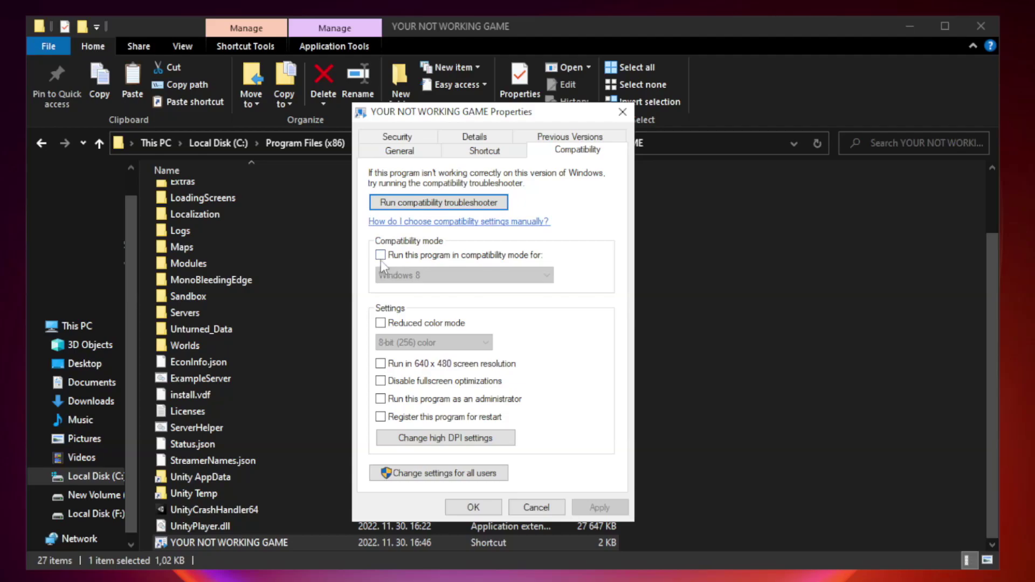
{"action": "left_click", "coordinate": [412, 258]}
{"action": "left_click", "coordinate": [467, 276]}
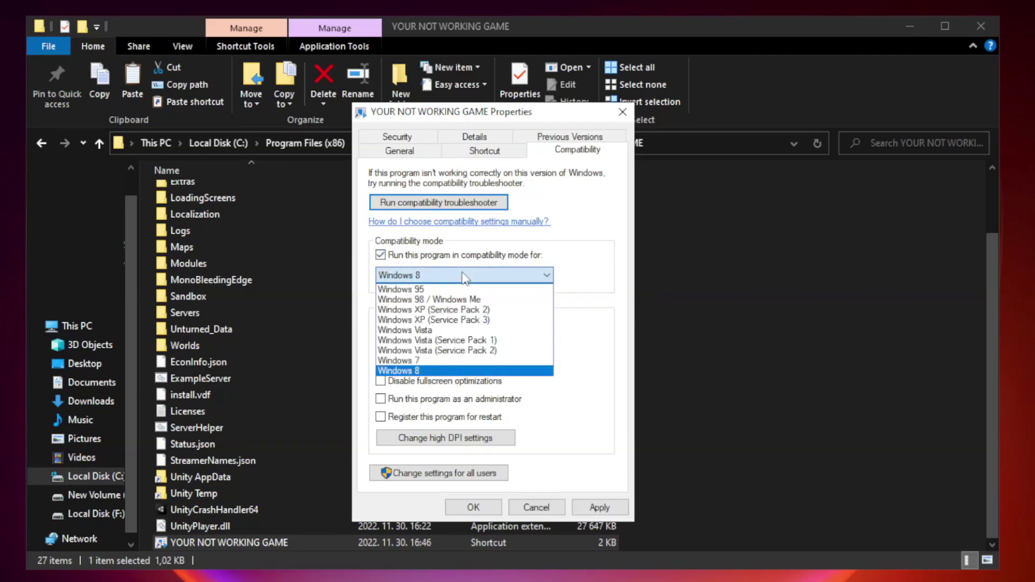
{"action": "left_click", "coordinate": [437, 371]}
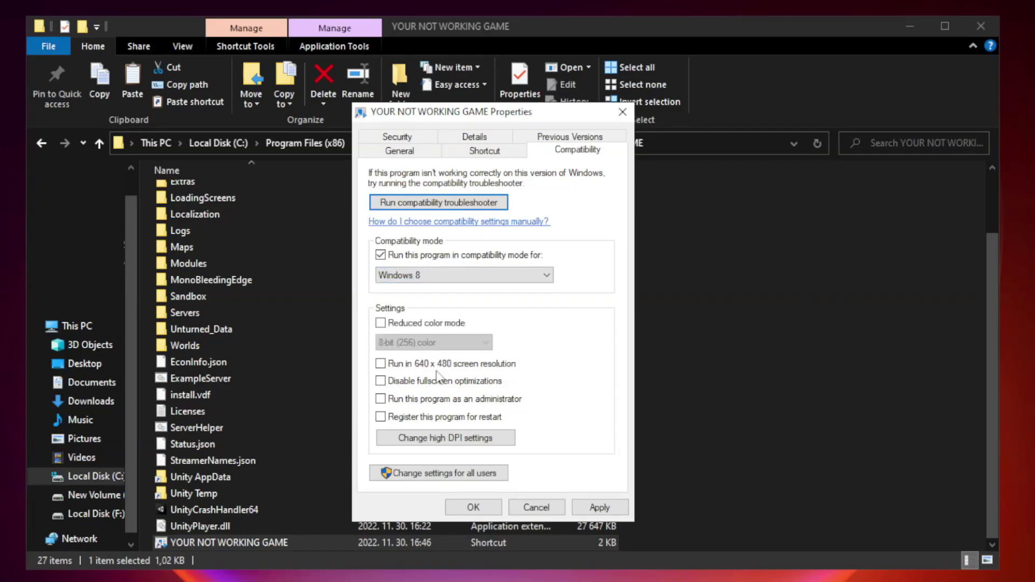
{"action": "left_click", "coordinate": [405, 384]}
{"action": "left_click", "coordinate": [408, 409]}
{"action": "left_click", "coordinate": [597, 510]}
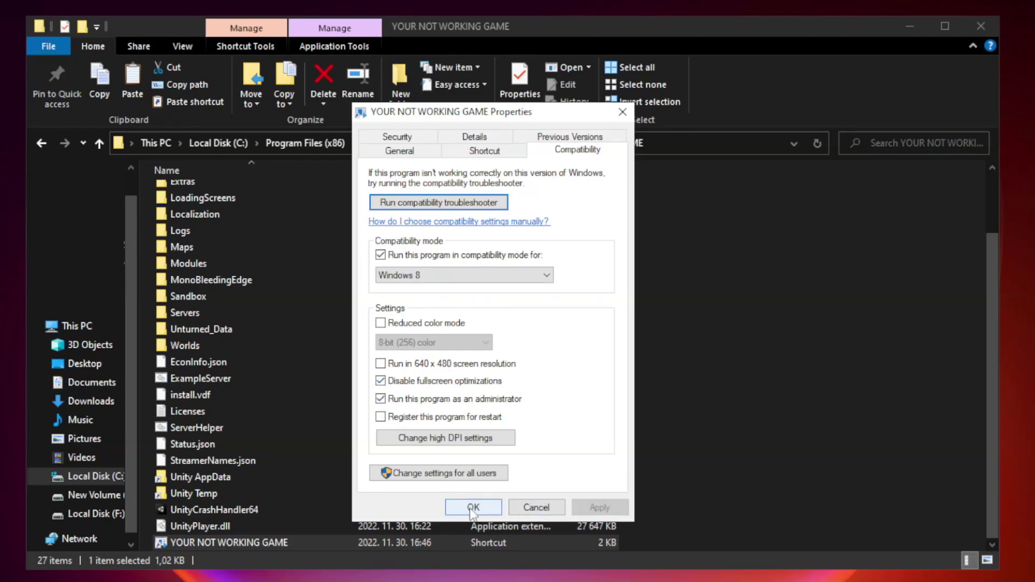
{"action": "left_click", "coordinate": [474, 508]}
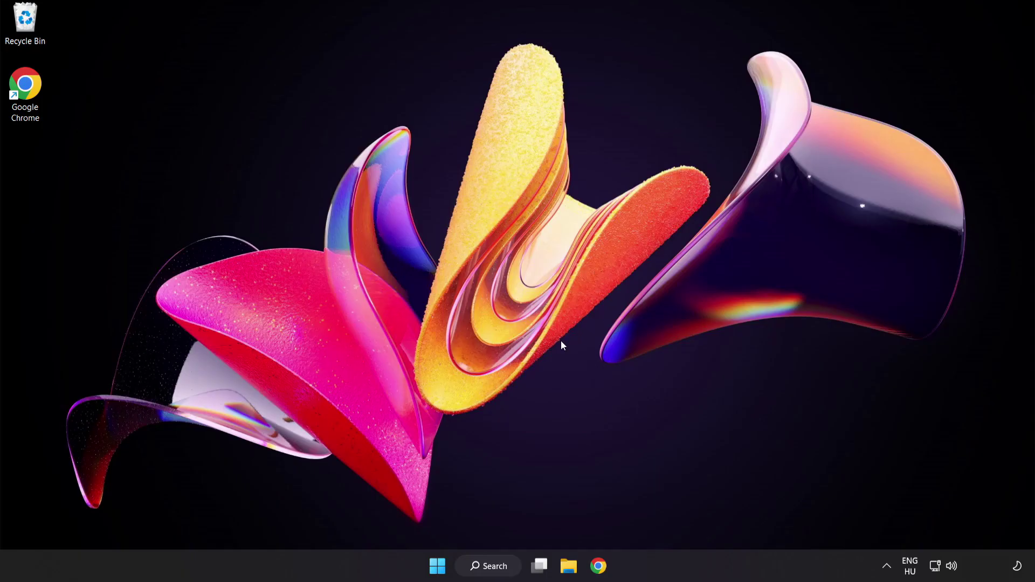
Step: Launch Task Manager from the Start button's quick-link menu
{"action": "right_click", "coordinate": [441, 570]}
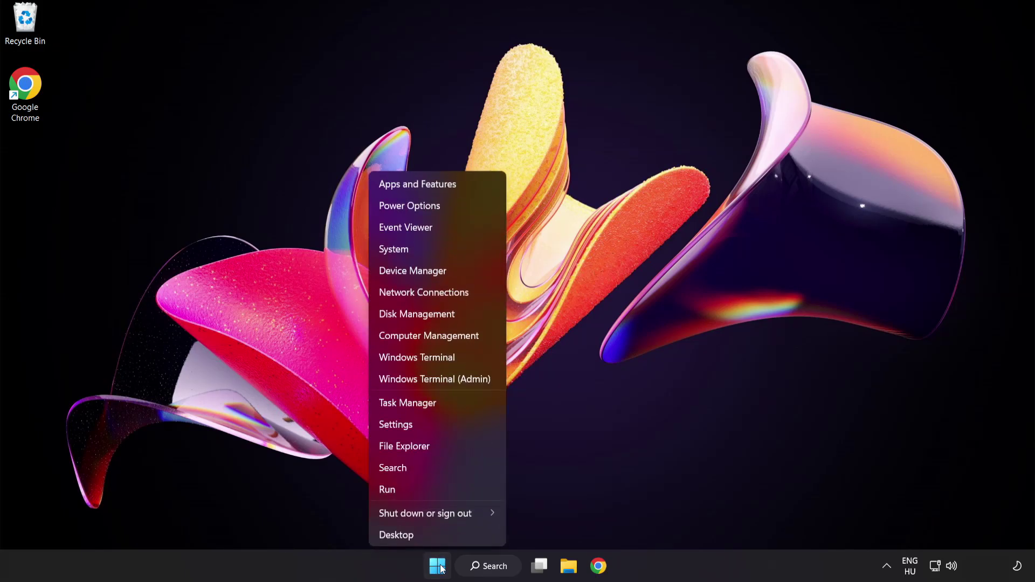
{"action": "left_click", "coordinate": [448, 402]}
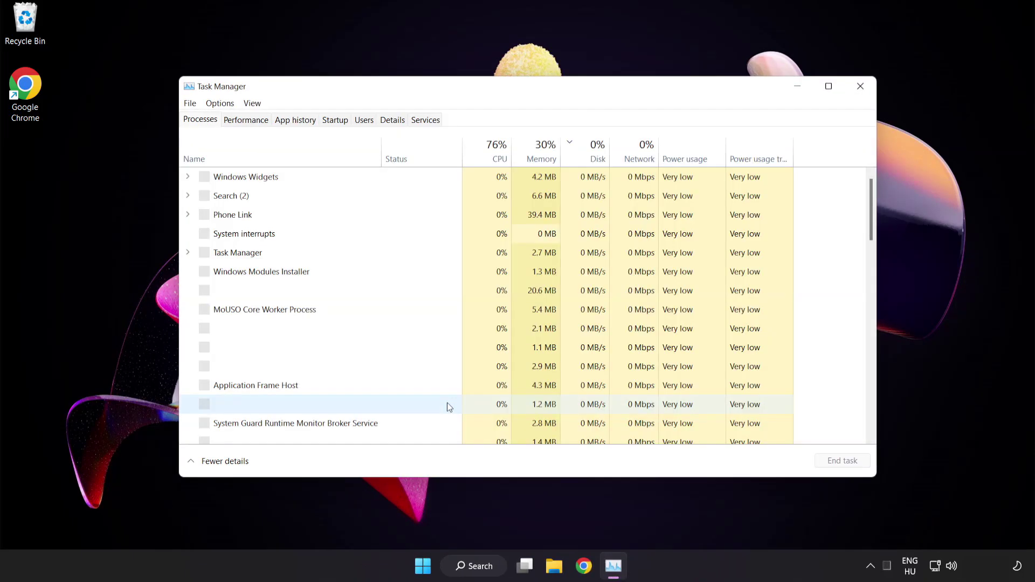
Step: On the Startup list, disable Cortana and Phone Link from launching at startup
{"action": "left_click", "coordinate": [335, 119]}
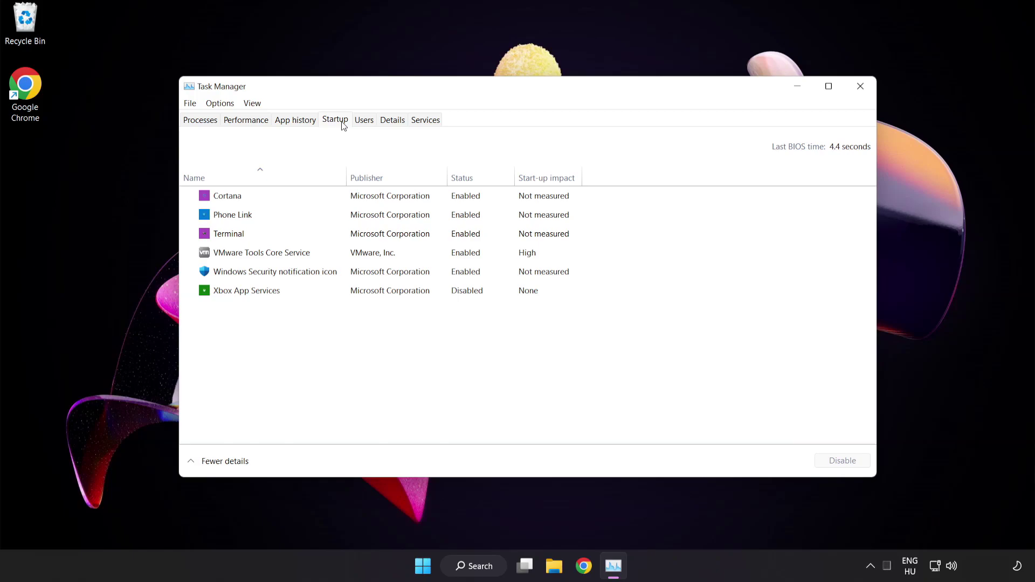
{"action": "left_click", "coordinate": [342, 202]}
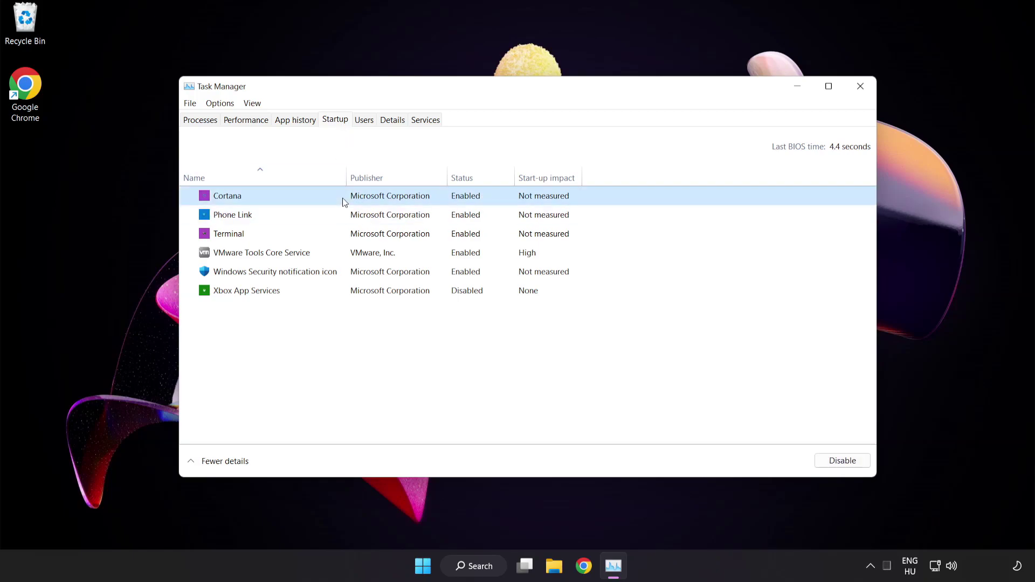
{"action": "left_click", "coordinate": [843, 461]}
{"action": "left_click", "coordinate": [320, 214]}
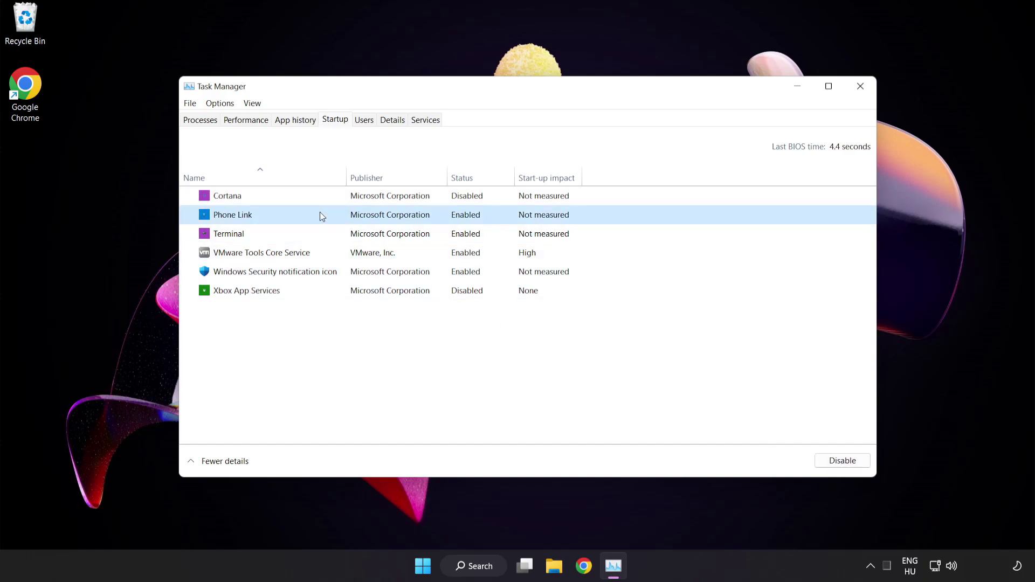
{"action": "left_click", "coordinate": [839, 463]}
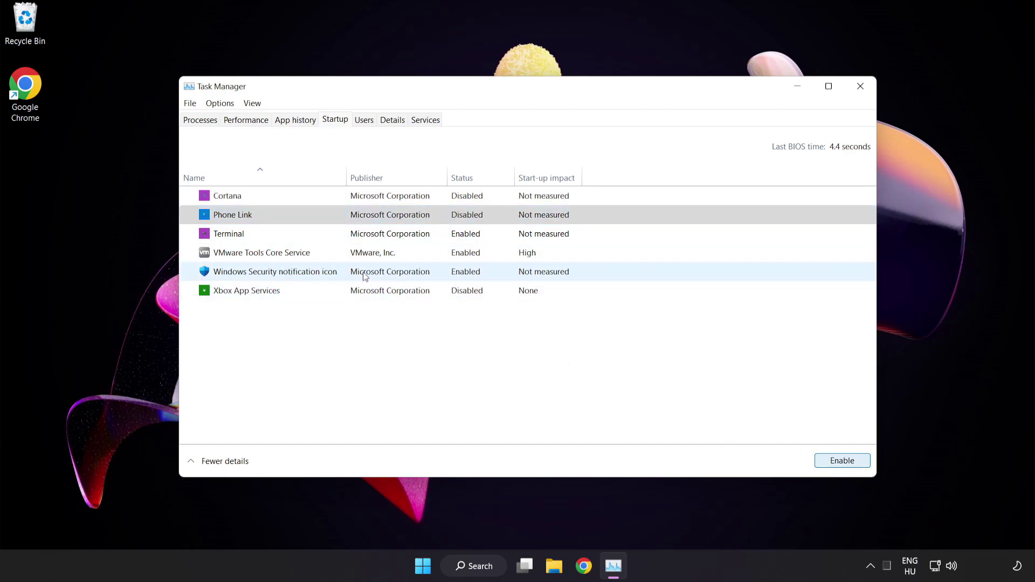
Step: Disable Terminal and the Windows Security notification icon, then close Task Manager
{"action": "left_click", "coordinate": [328, 235]}
{"action": "left_click", "coordinate": [842, 461]}
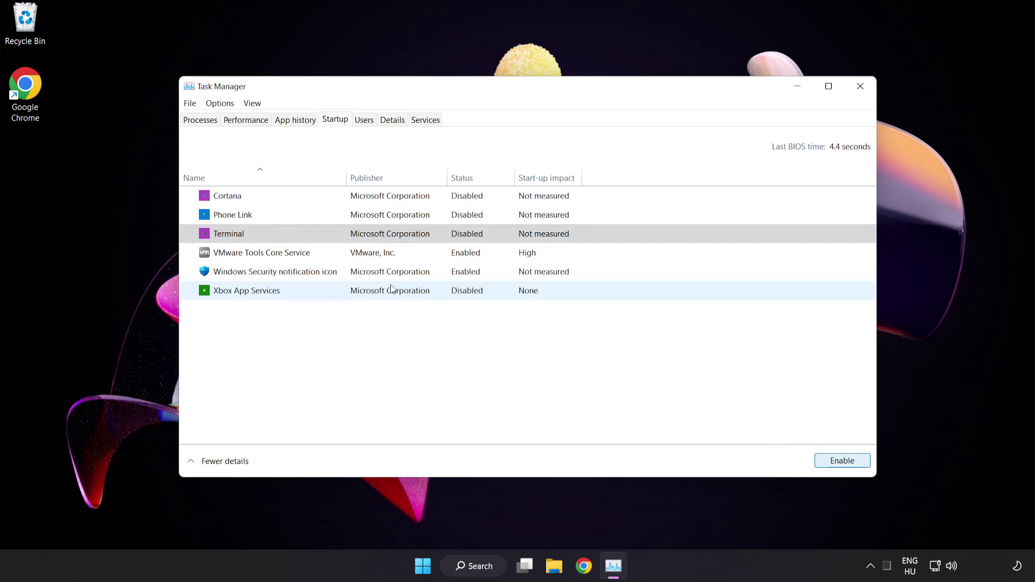
{"action": "left_click", "coordinate": [349, 272]}
{"action": "left_click", "coordinate": [838, 463]}
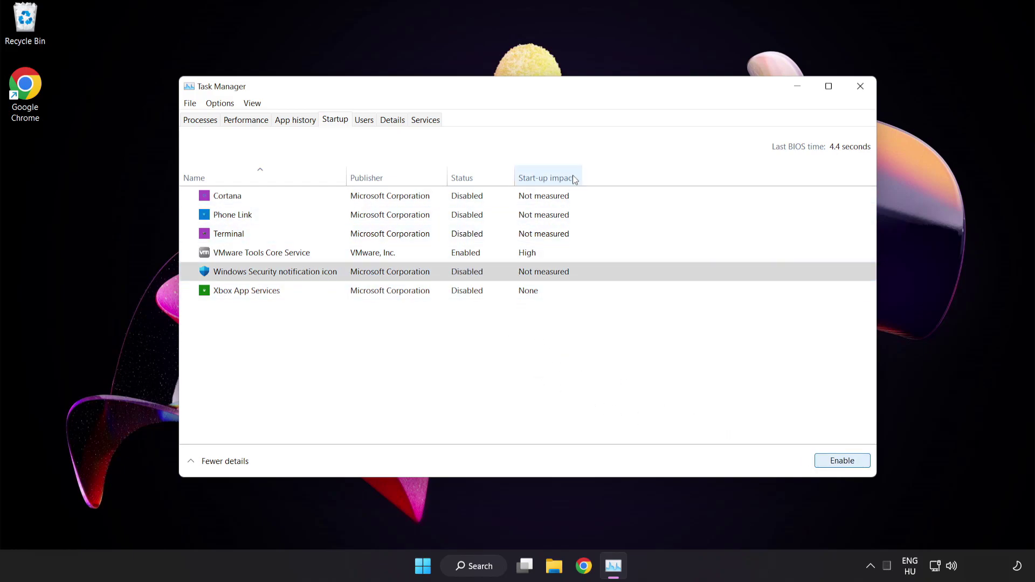
{"action": "left_click", "coordinate": [859, 86]}
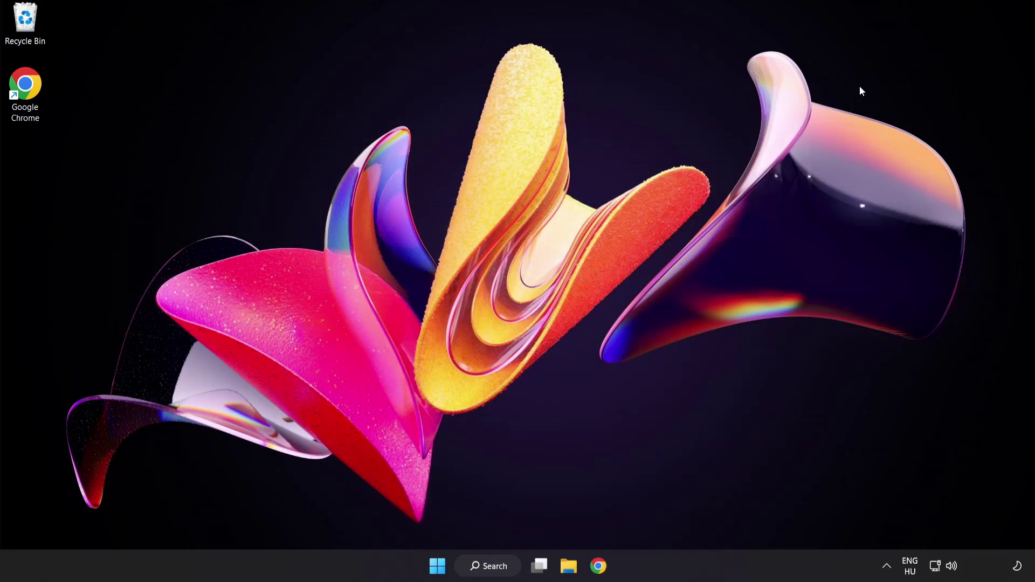
Step: Restore Chrome, download the DirectX End-User Runtime and launch dxwebsetup.exe from the download bar
{"action": "left_click", "coordinate": [598, 566]}
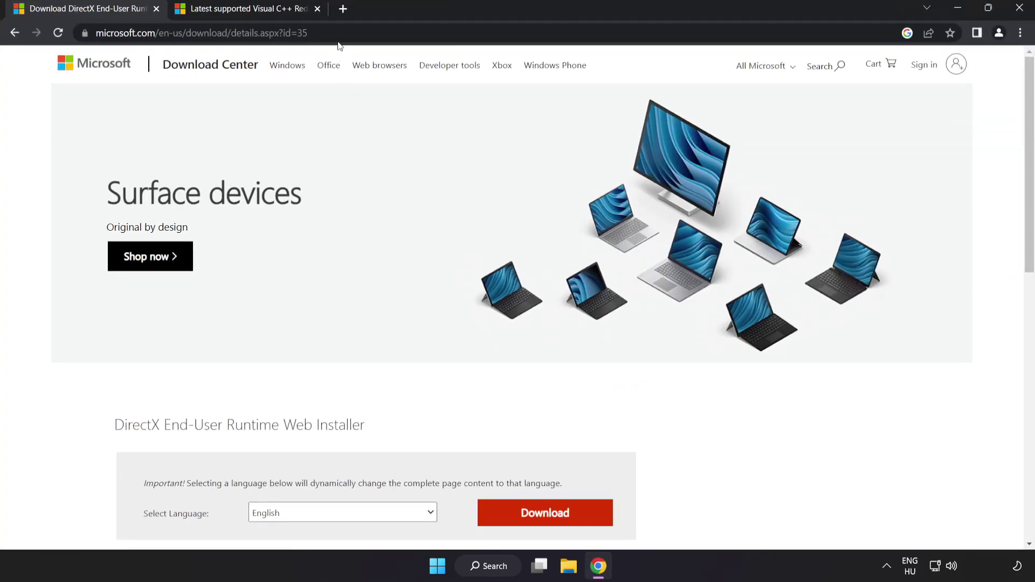
{"action": "left_click_drag", "start_coordinate": [340, 32], "coordinate": [371, 30]}
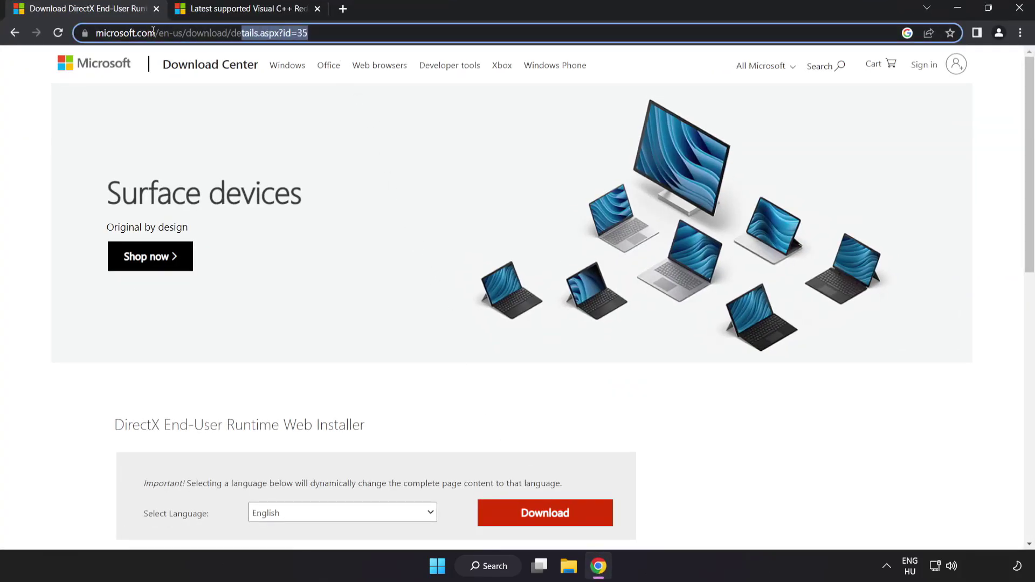
{"action": "left_click", "coordinate": [723, 440]}
{"action": "scroll", "coordinate": [536, 394], "scroll_direction": "down", "scroll_amount": 2}
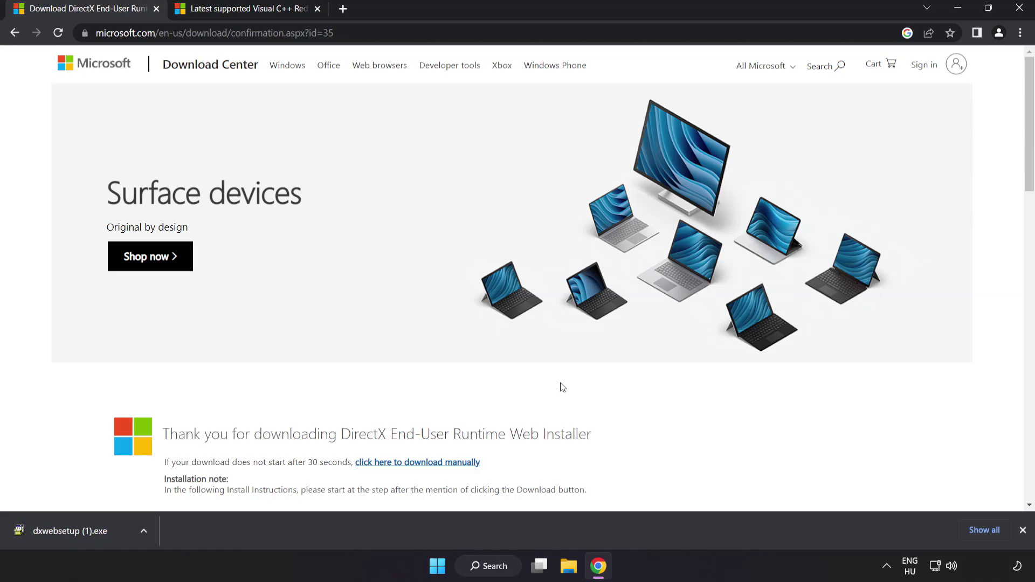
{"action": "left_click", "coordinate": [88, 532]}
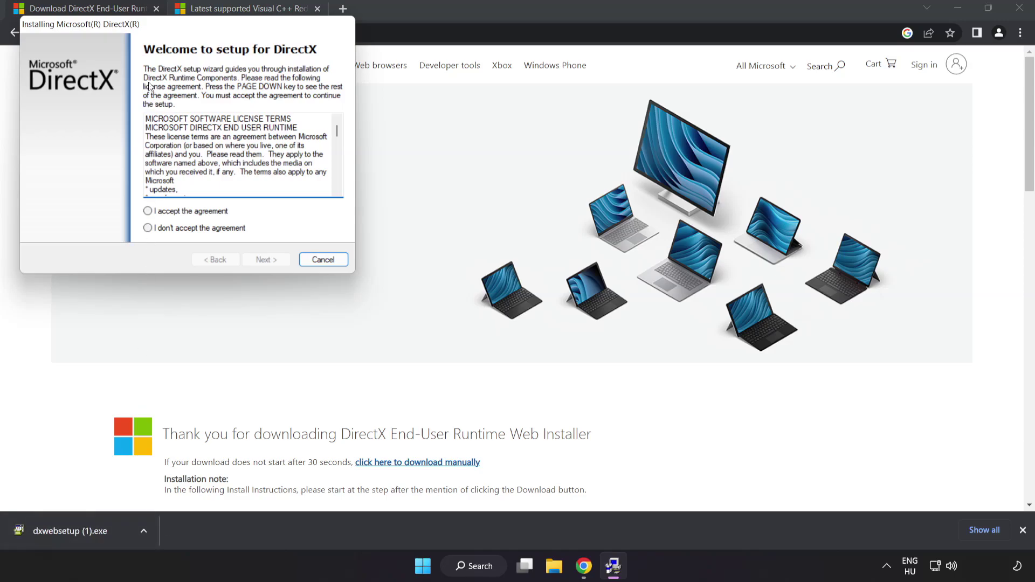
Step: Centre the DirectX setup window and accept the license agreement to continue
{"action": "left_click_drag", "start_coordinate": [154, 25], "coordinate": [472, 137]}
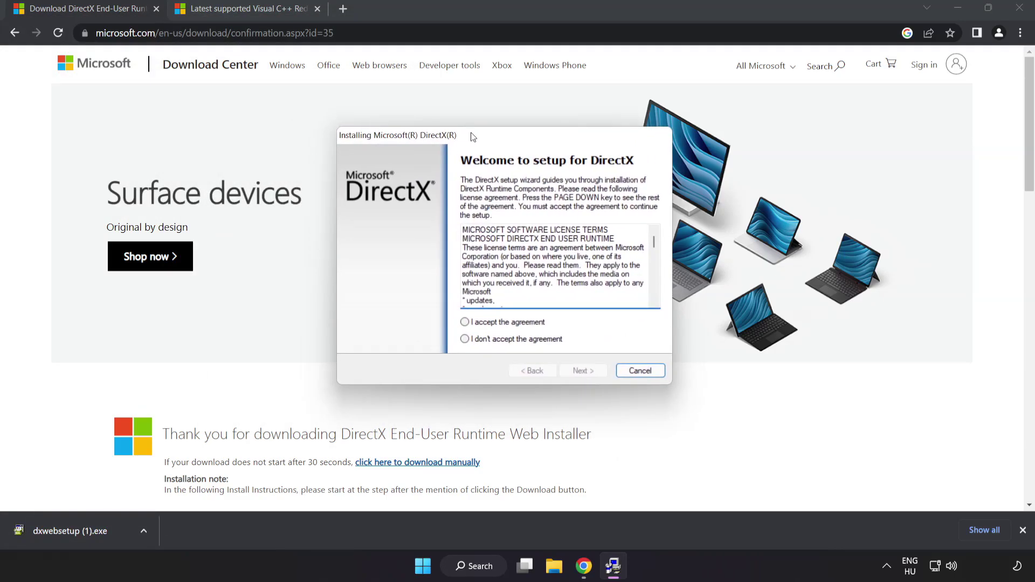
{"action": "left_click_drag", "start_coordinate": [651, 247], "coordinate": [660, 300]}
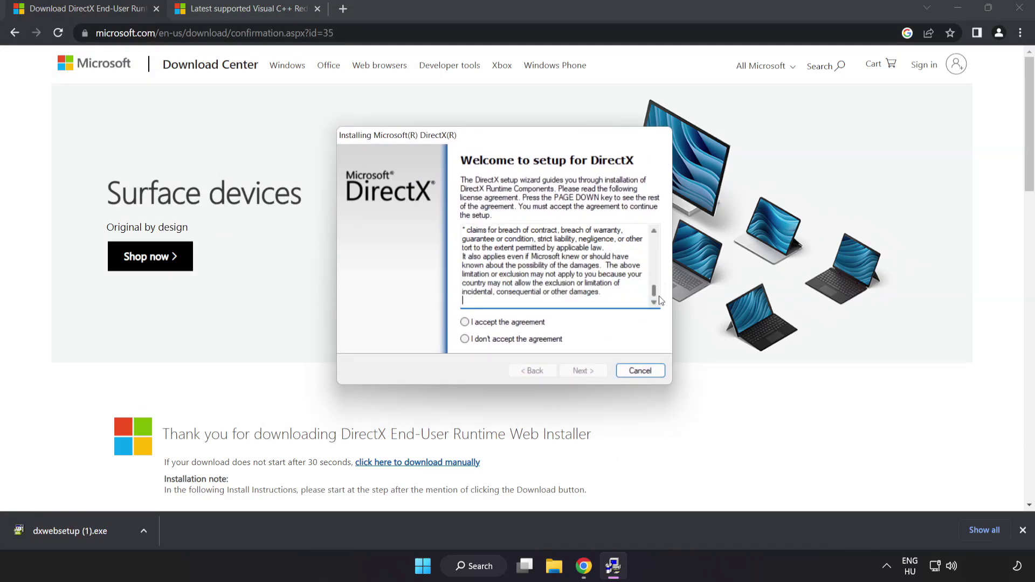
{"action": "left_click", "coordinate": [484, 325]}
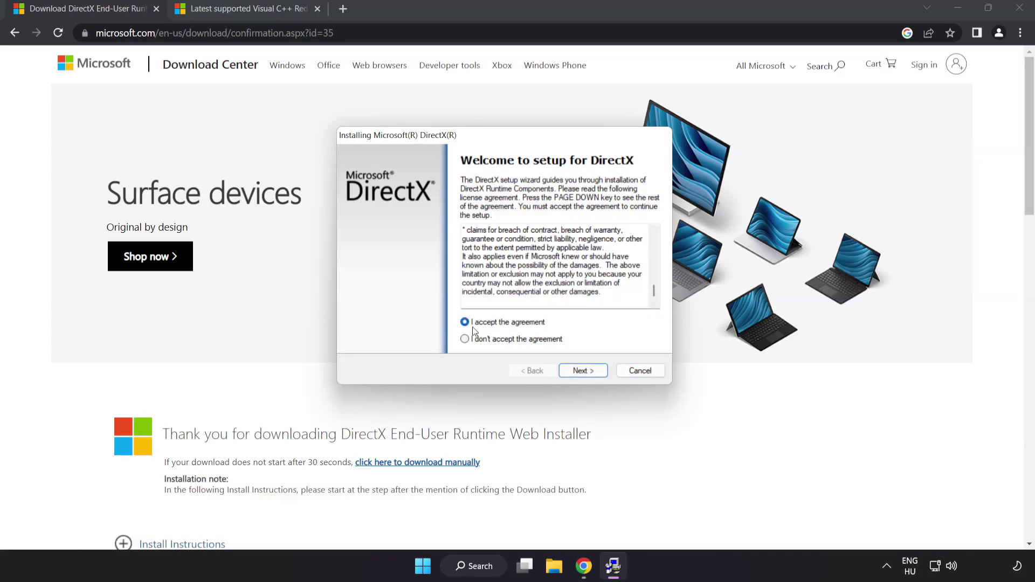
{"action": "left_click", "coordinate": [582, 371]}
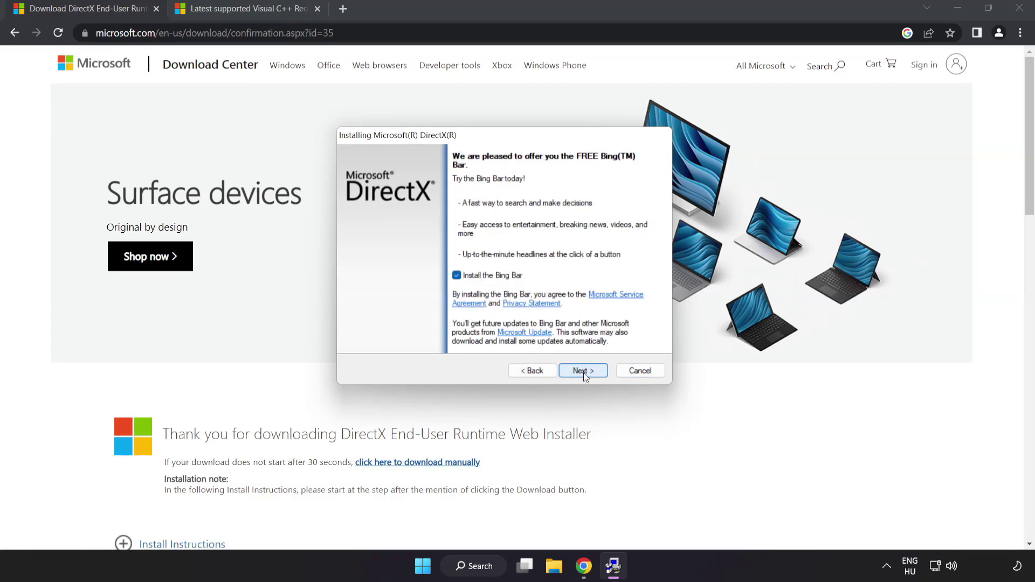
Step: Decline the Bing Bar, run the DirectX install and finish the wizard
{"action": "left_click", "coordinate": [456, 276]}
{"action": "left_click", "coordinate": [587, 372]}
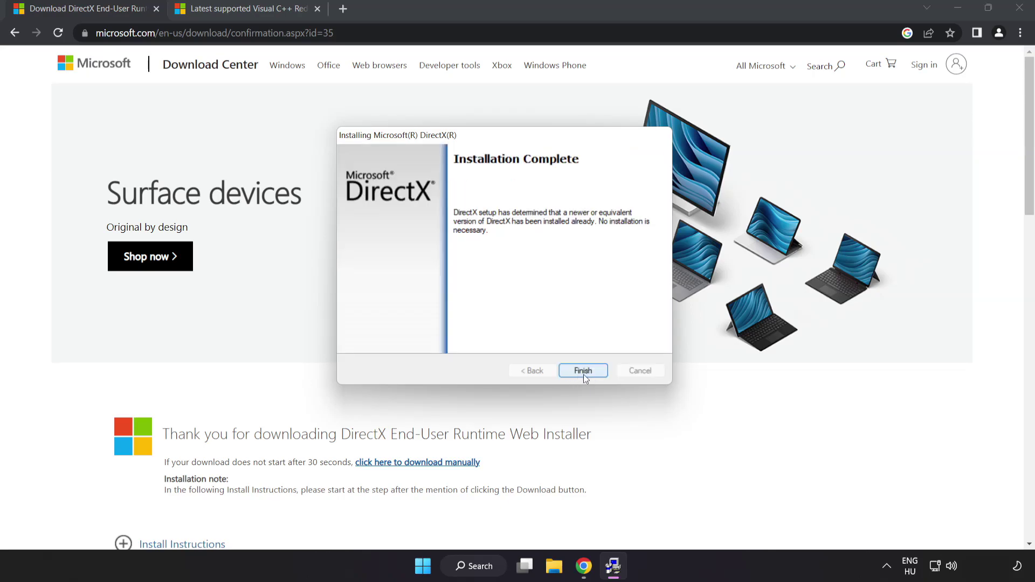
{"action": "left_click", "coordinate": [583, 372]}
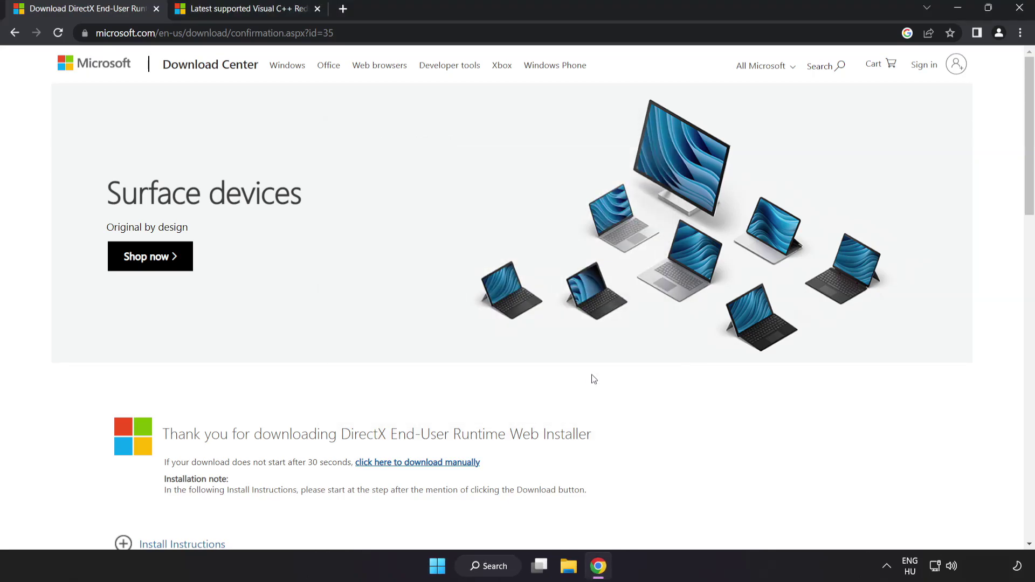
Step: Close the DirectX tab and return to Microsoft's Visual C++ downloads page
{"action": "left_click", "coordinate": [156, 8]}
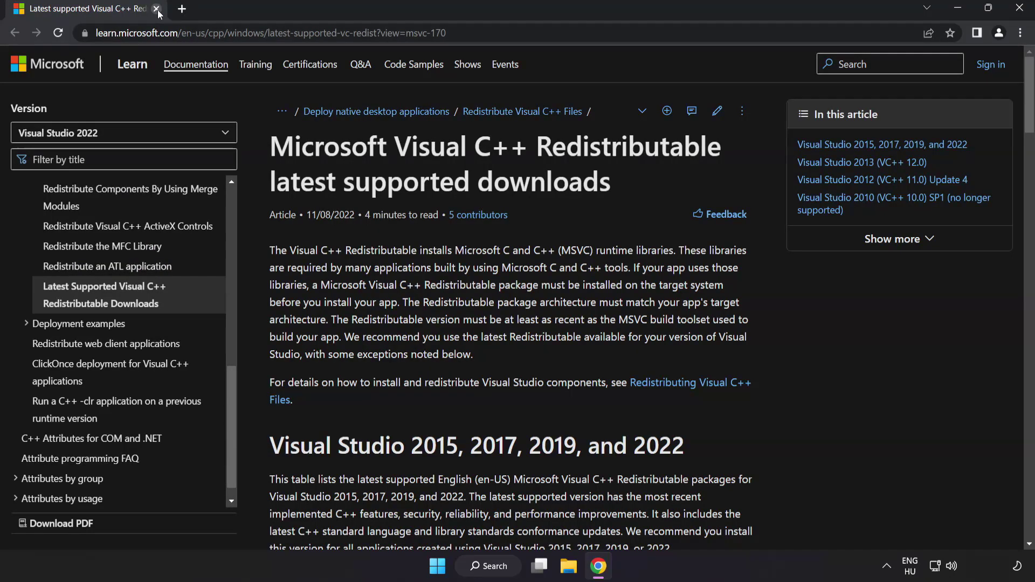
{"action": "left_click", "coordinate": [494, 32]}
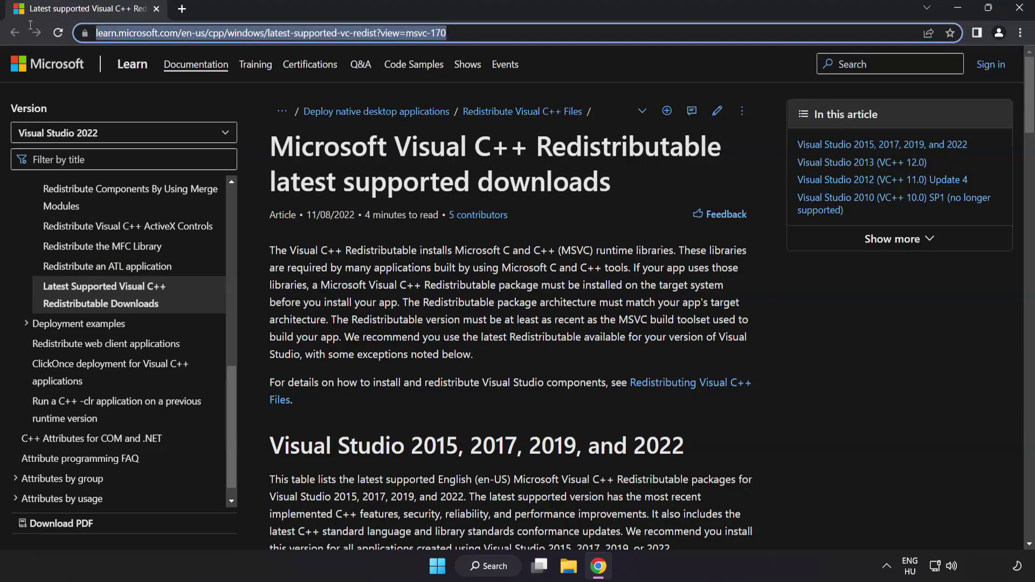
{"action": "left_click", "coordinate": [519, 159]}
{"action": "left_click_drag", "start_coordinate": [1021, 104], "coordinate": [1021, 154]}
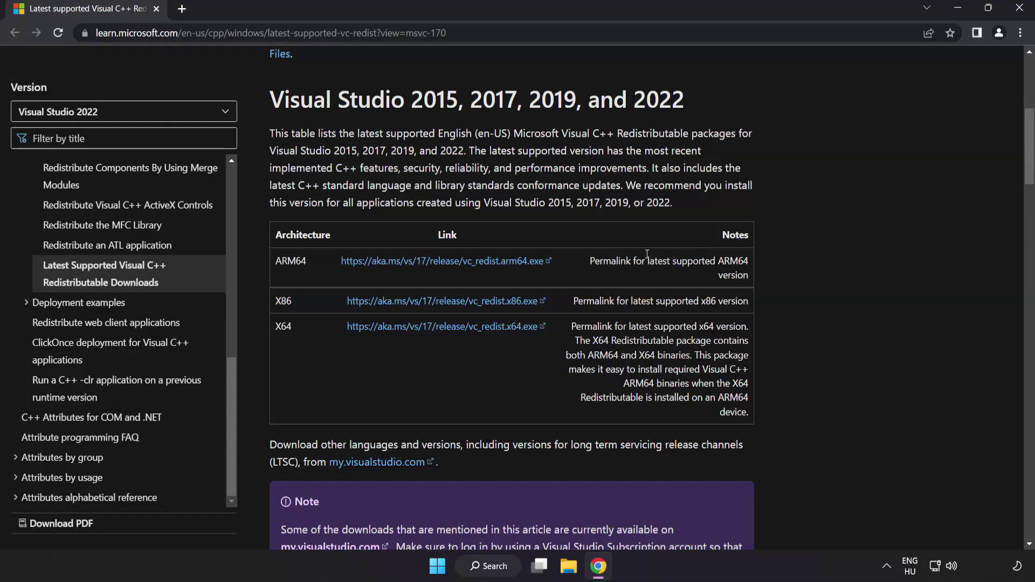
Step: Download the ARM64, x86 and x64 vc_redist installers from the download table
{"action": "left_click", "coordinate": [428, 262]}
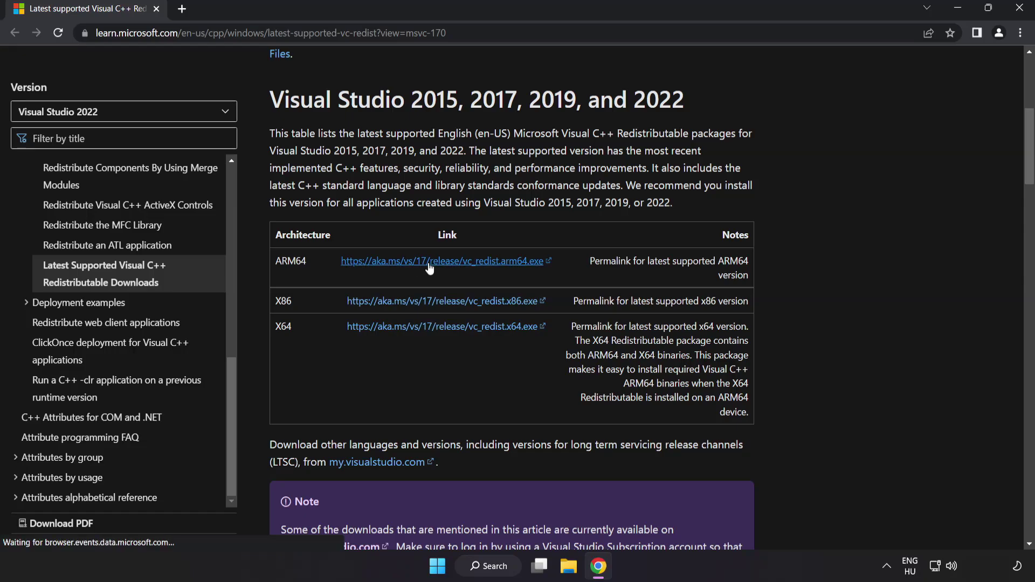
{"action": "left_click", "coordinate": [438, 308]}
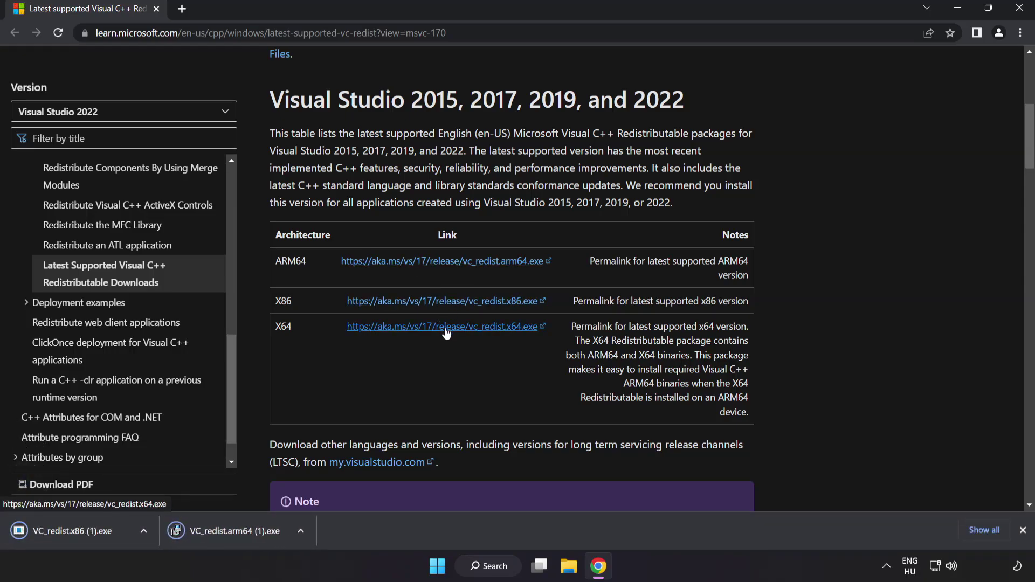
{"action": "left_click", "coordinate": [443, 327]}
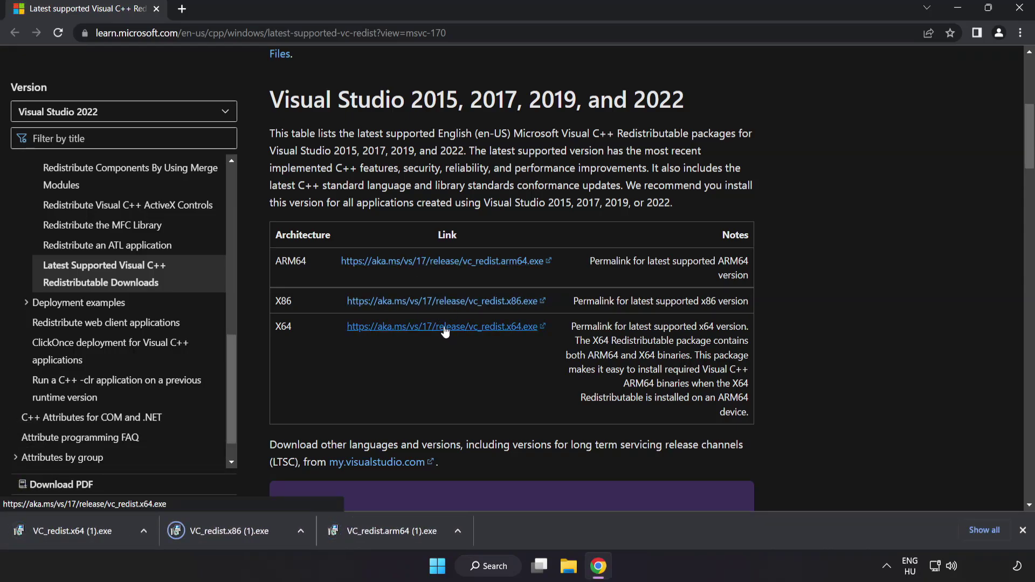
Step: Run the ARM64 redistributable installer, accept the license, and dismiss its failed setup
{"action": "left_click", "coordinate": [389, 533]}
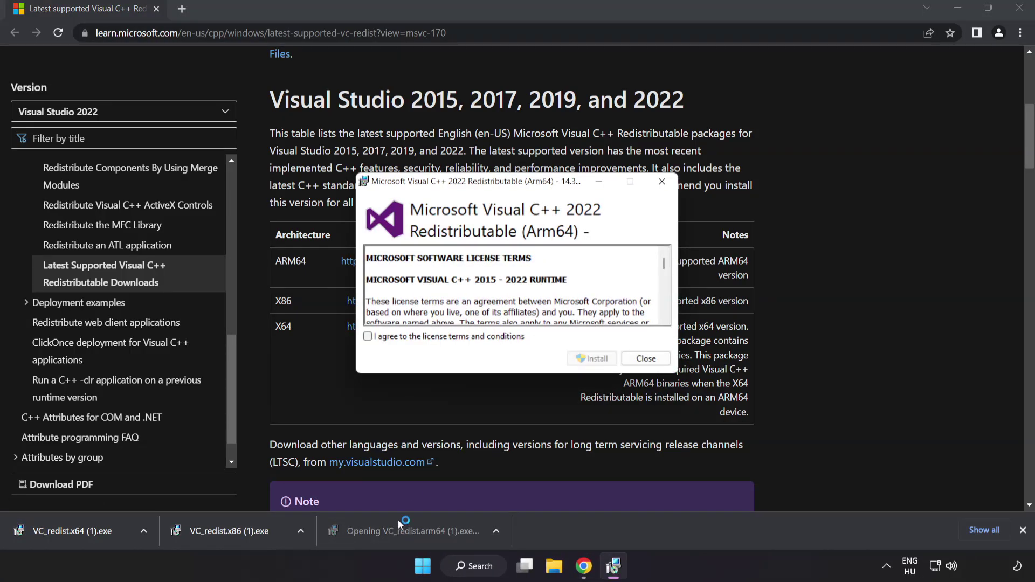
{"action": "left_click_drag", "start_coordinate": [664, 263], "coordinate": [667, 318]}
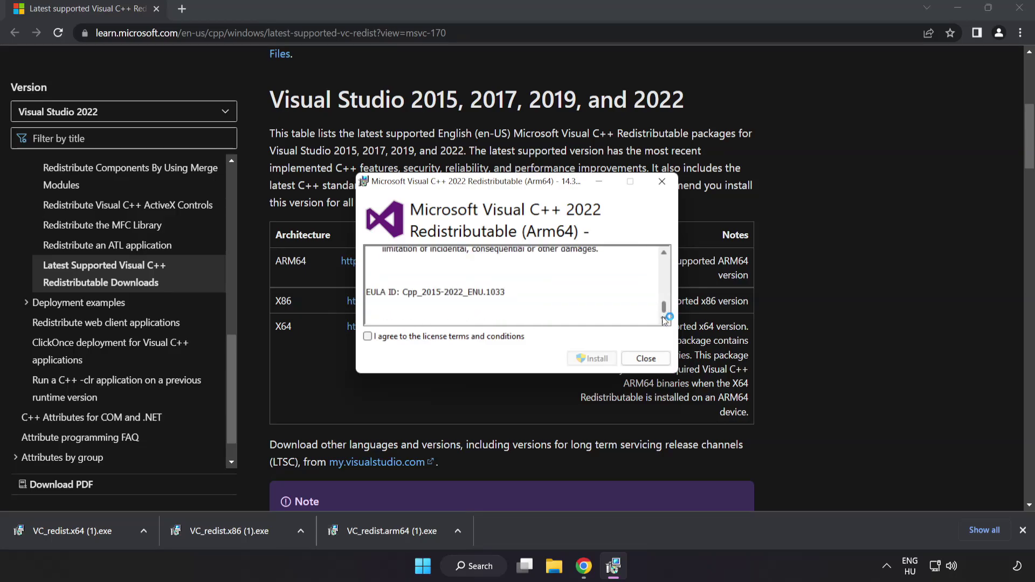
{"action": "left_click", "coordinate": [367, 337]}
{"action": "left_click", "coordinate": [590, 368]}
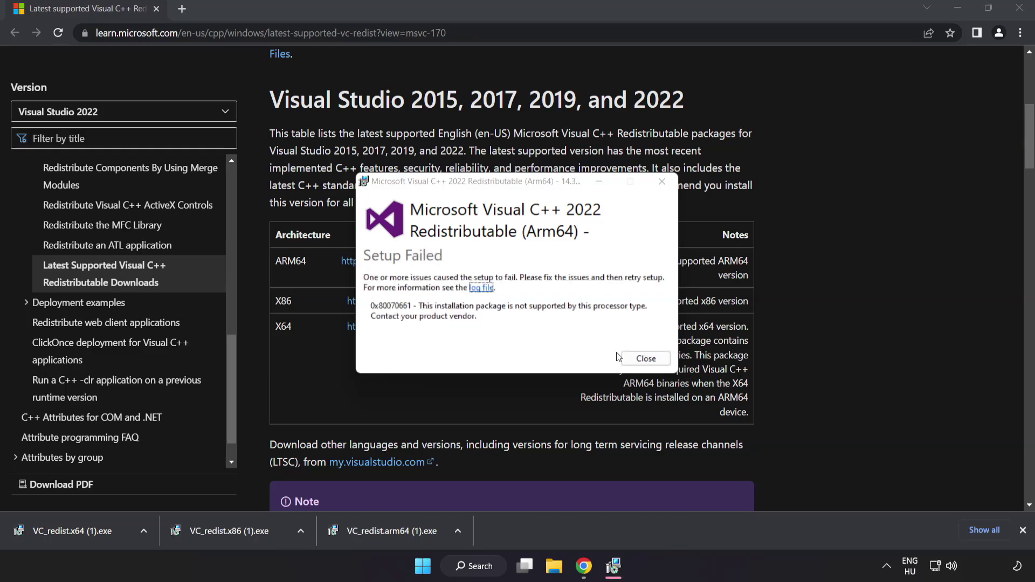
{"action": "left_click", "coordinate": [647, 358]}
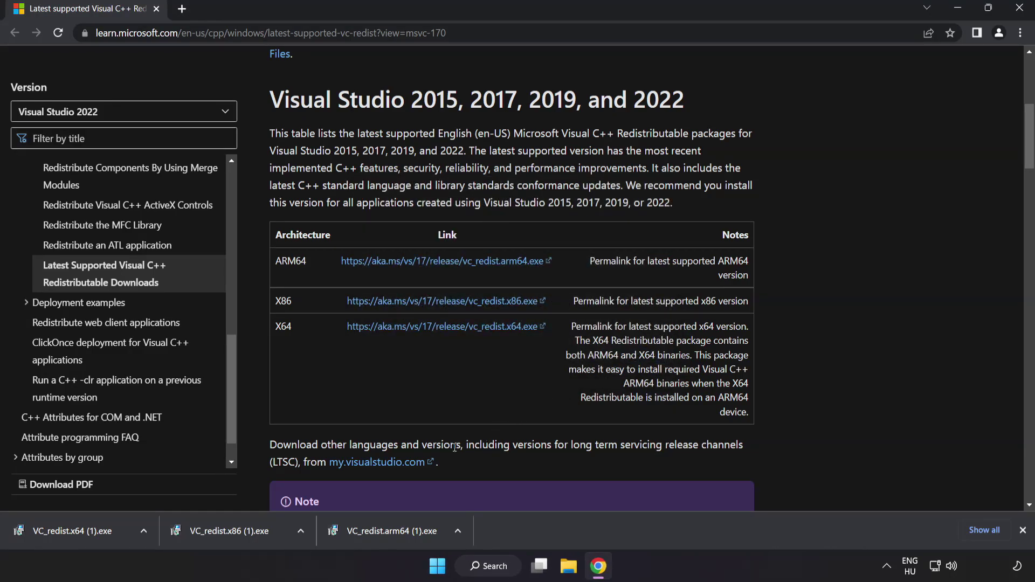
Step: Install the x86 redistributable, run the x64 setup which fails, then close Chrome
{"action": "left_click", "coordinate": [233, 533]}
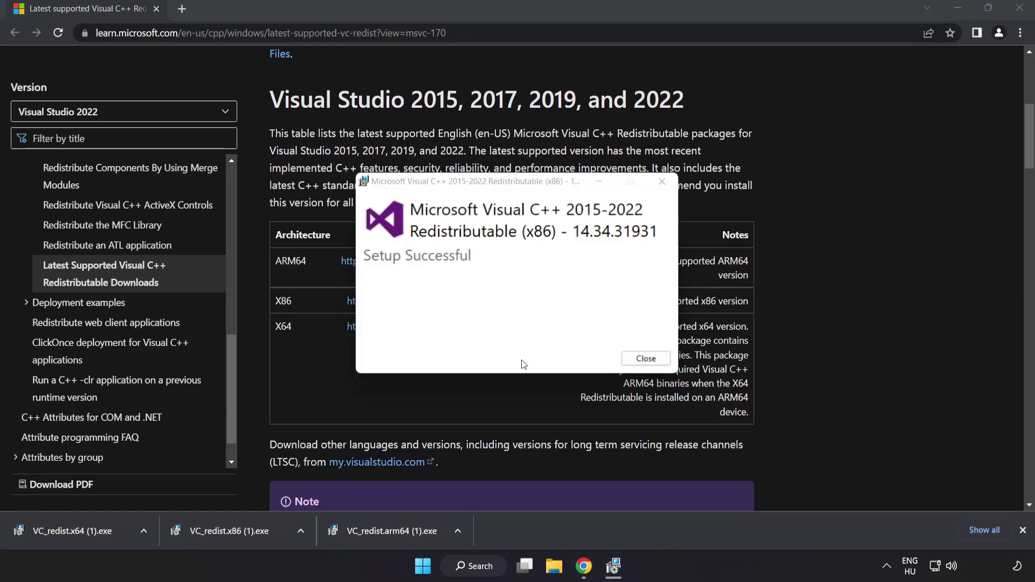
{"action": "left_click", "coordinate": [645, 358]}
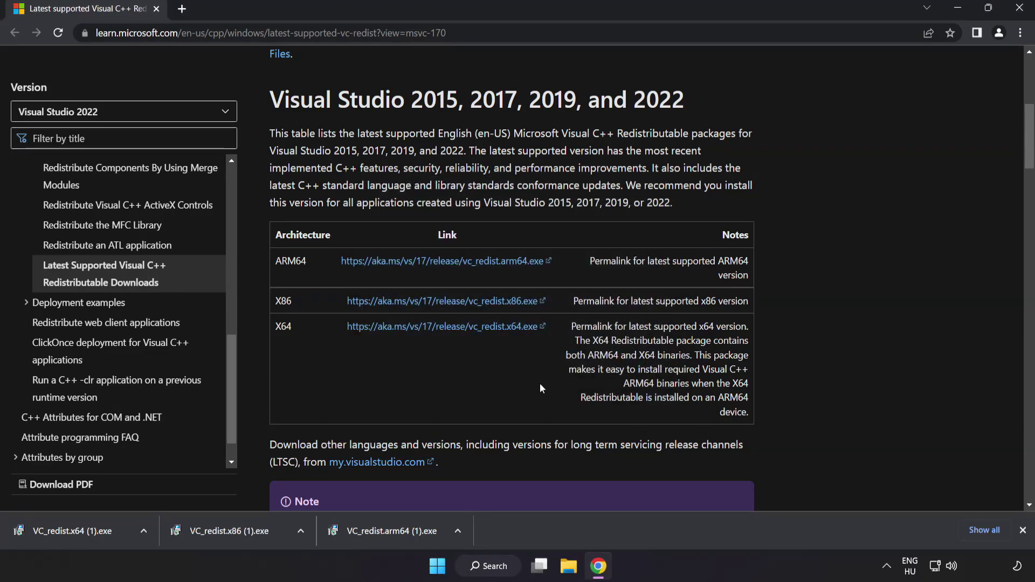
{"action": "left_click", "coordinate": [92, 528]}
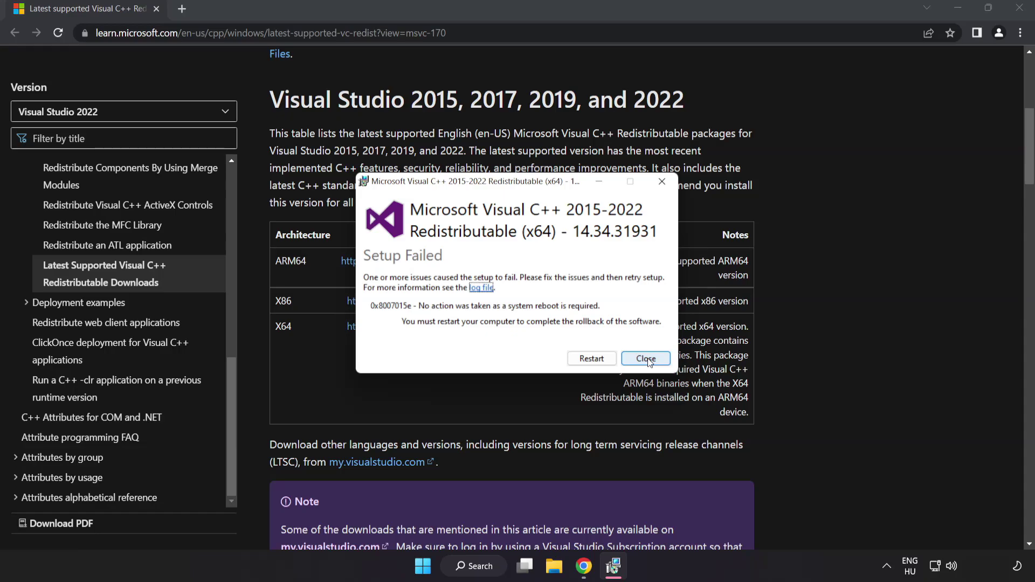
{"action": "left_click", "coordinate": [646, 360]}
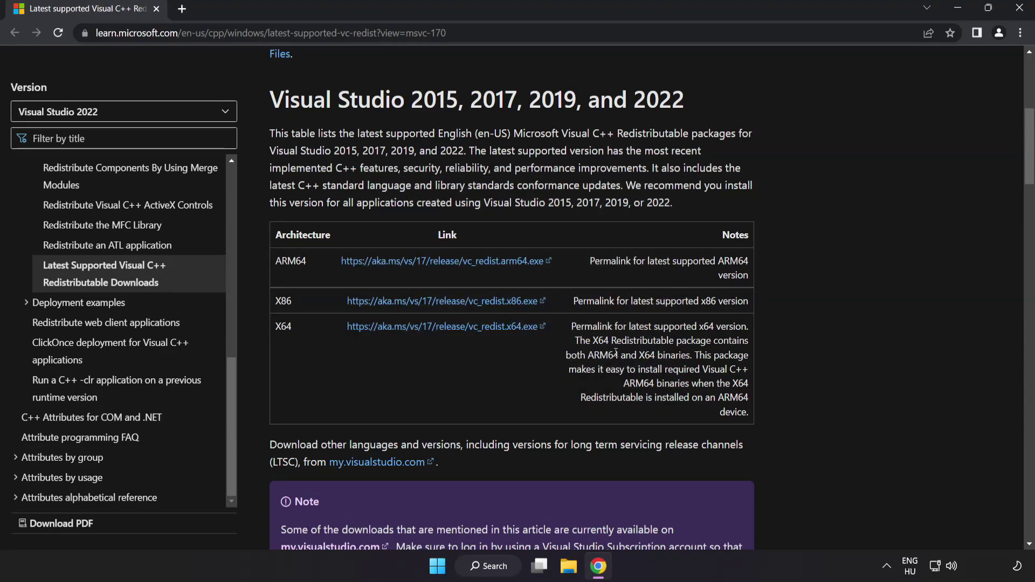
{"action": "left_click", "coordinate": [1019, 10]}
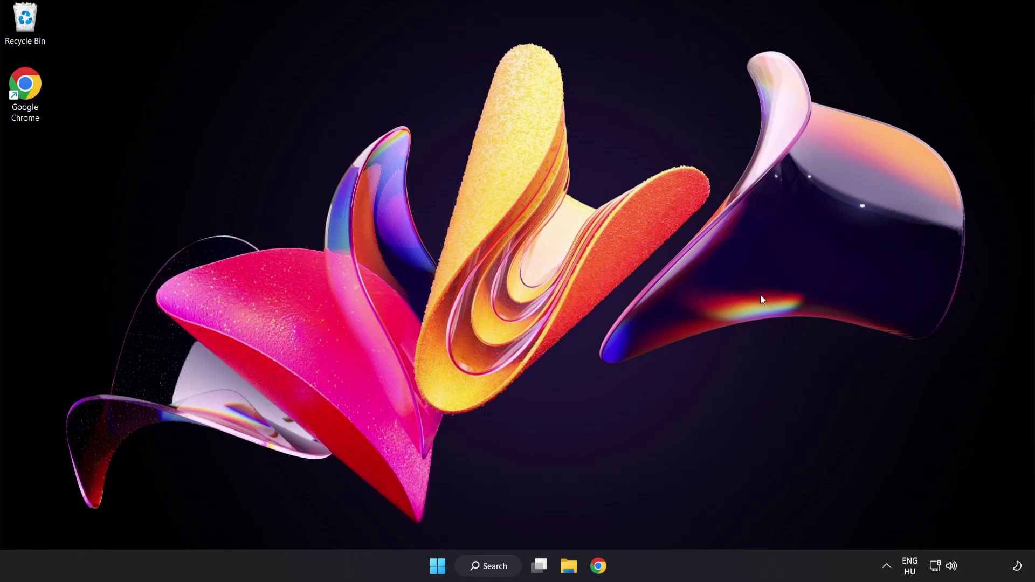
Step: Search for cmd and launch Command Prompt as administrator
{"action": "left_click", "coordinate": [489, 568]}
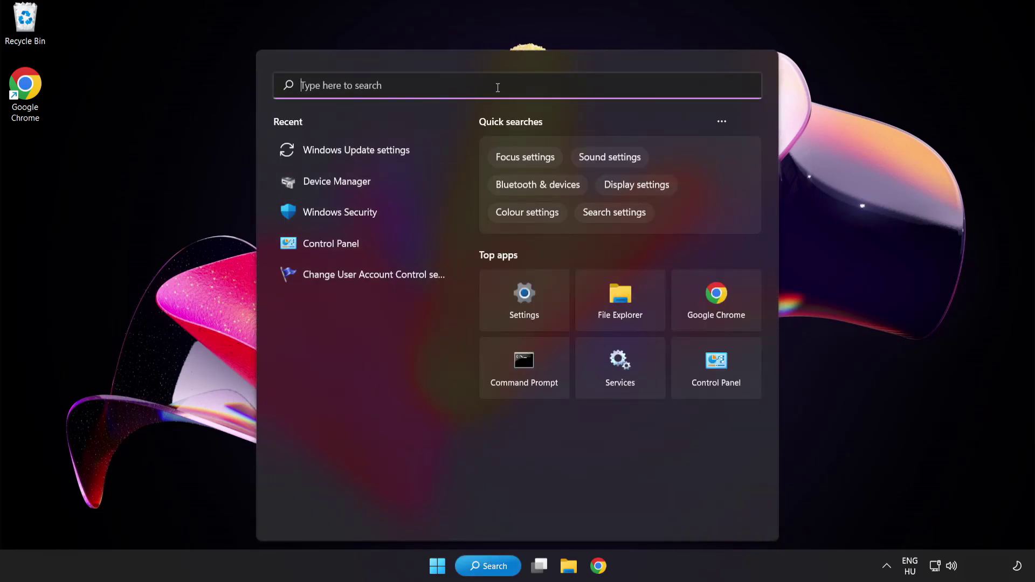
{"action": "type", "text": "cmd"}
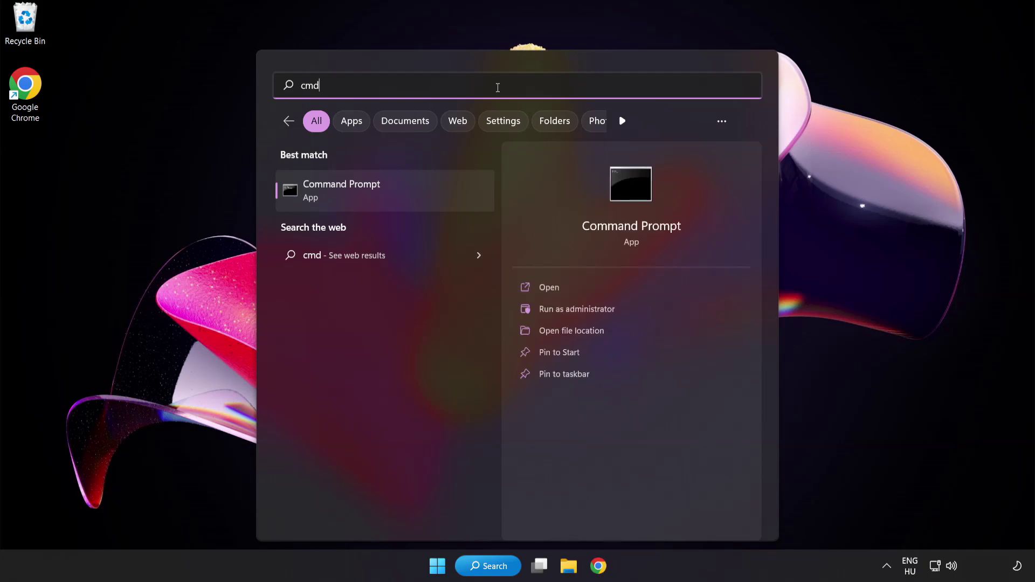
{"action": "right_click", "coordinate": [388, 200]}
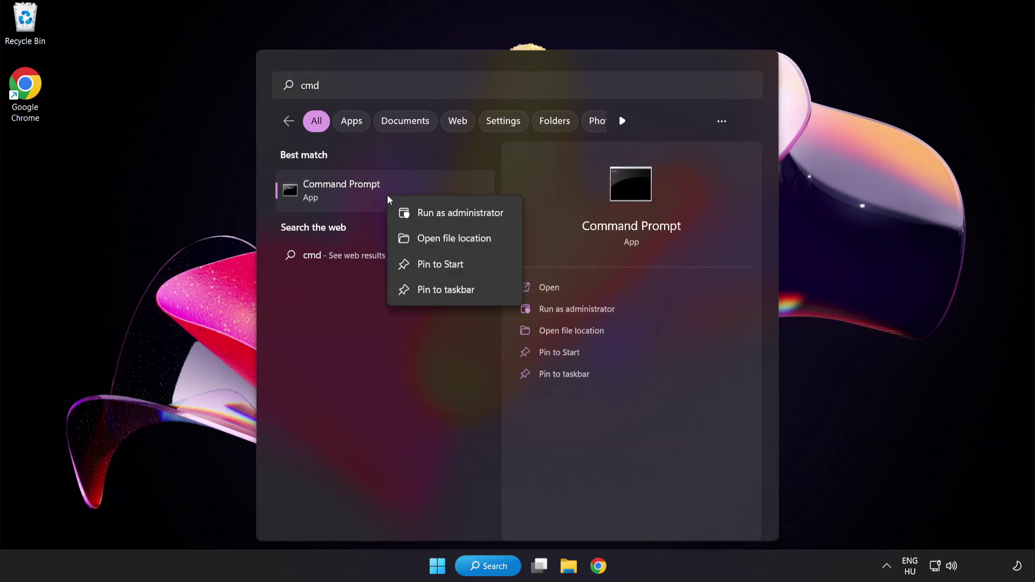
{"action": "left_click", "coordinate": [437, 216]}
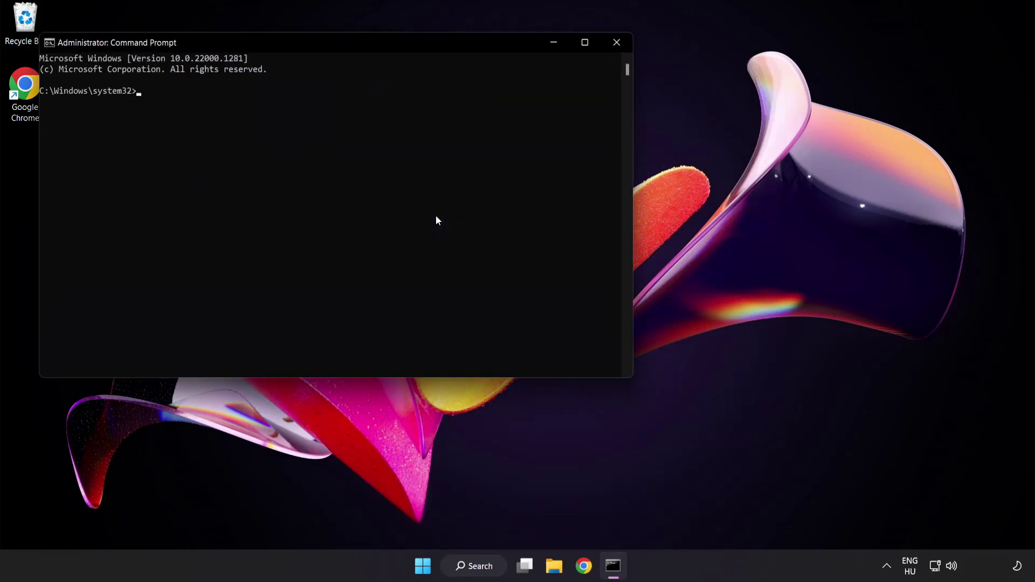
Step: Run sfc /scannow to completion with no integrity violations, then close Command Prompt
{"action": "mouse_move", "coordinate": [295, 47]}
{"action": "left_mouse_down"}
{"action": "mouse_move", "coordinate": [405, 73]}
{"action": "mouse_move", "coordinate": [450, 105]}
{"action": "left_mouse_up"}
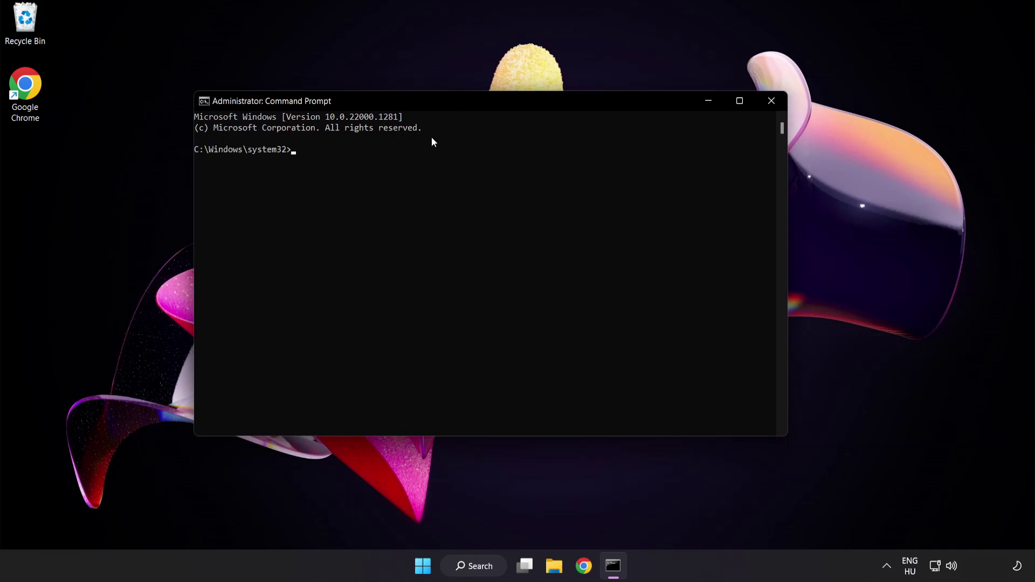
{"action": "type", "text": "sfc "}
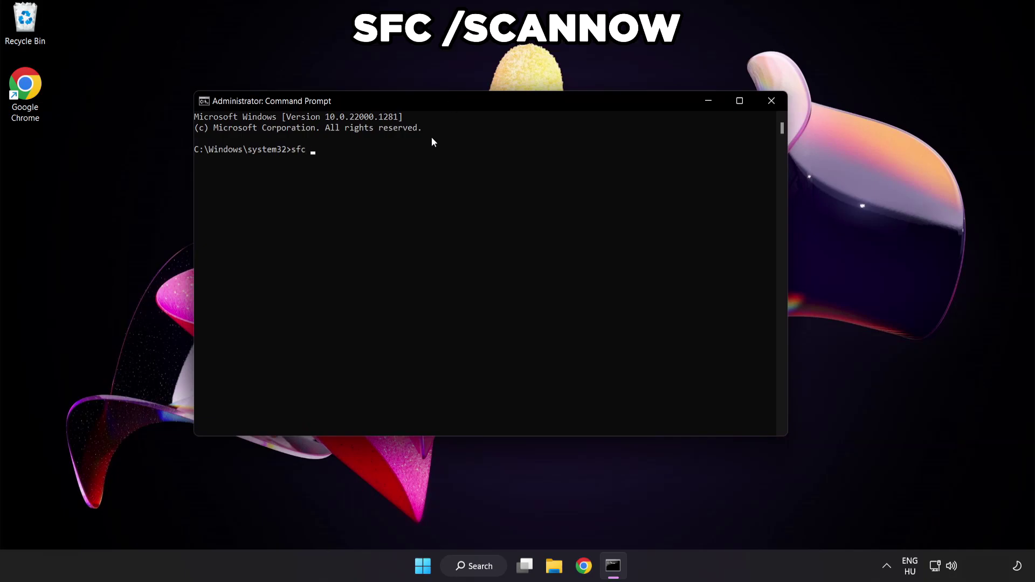
{"action": "type", "text": "/scanno"}
{"action": "type", "text": "w"}
{"action": "key", "text": "Return"}
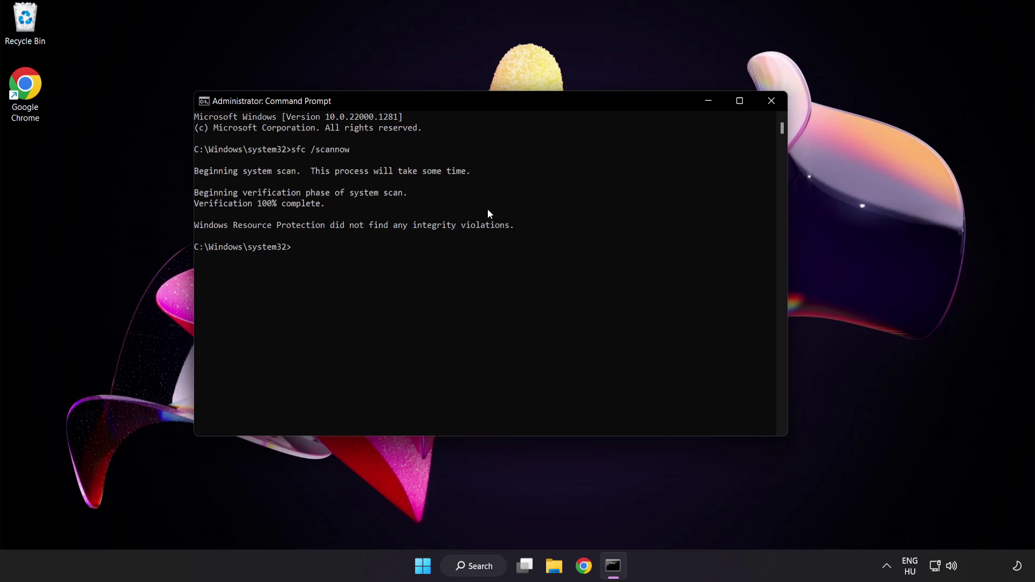
{"action": "left_click", "coordinate": [773, 102]}
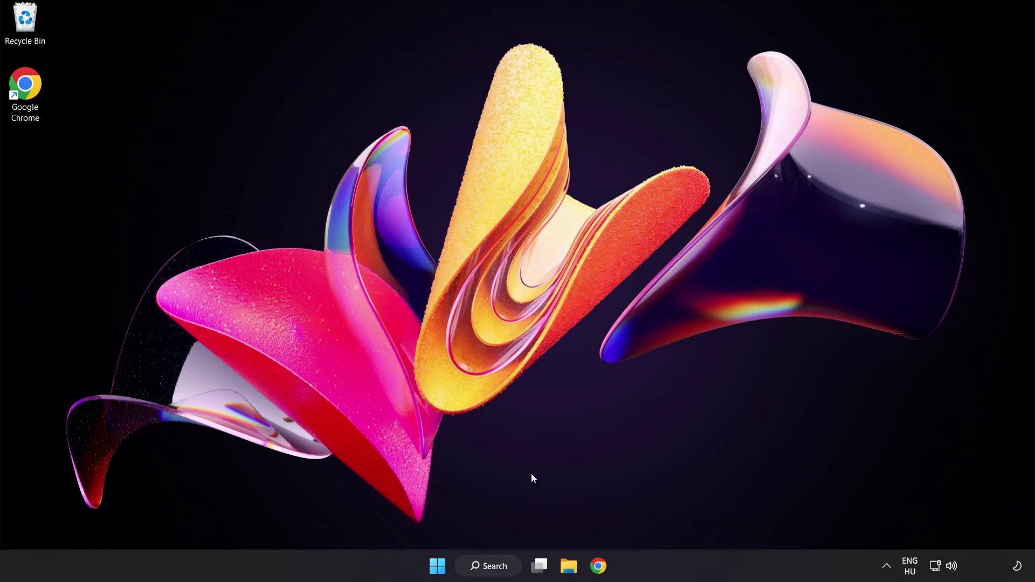
Step: Open the Start menu's power options to reach Restart
{"action": "key", "text": "super"}
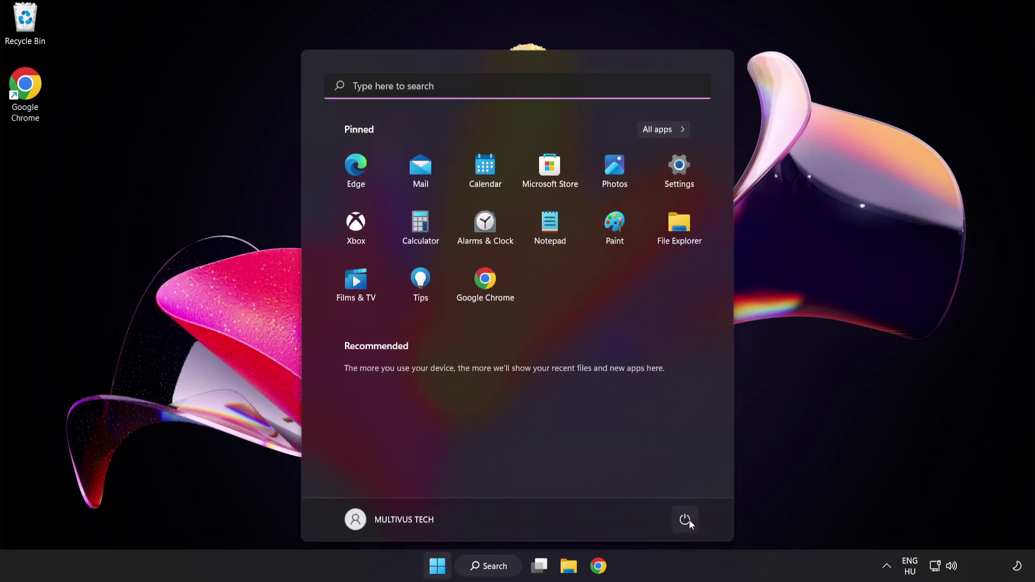
{"action": "left_click", "coordinate": [686, 521]}
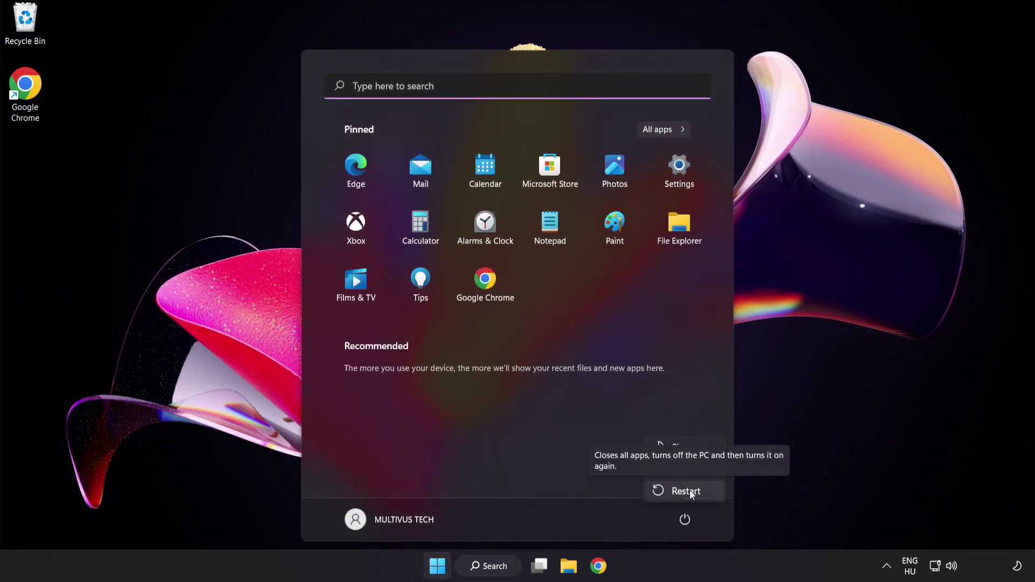